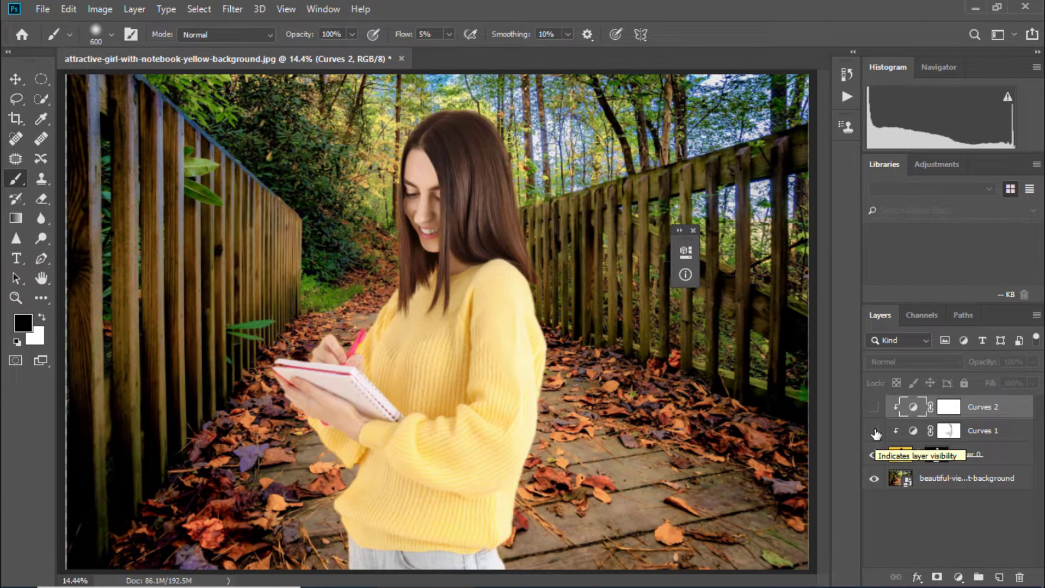
Toggle the Curves 1 adjustment to compare the finished composite with and without it
left_click(875, 433)
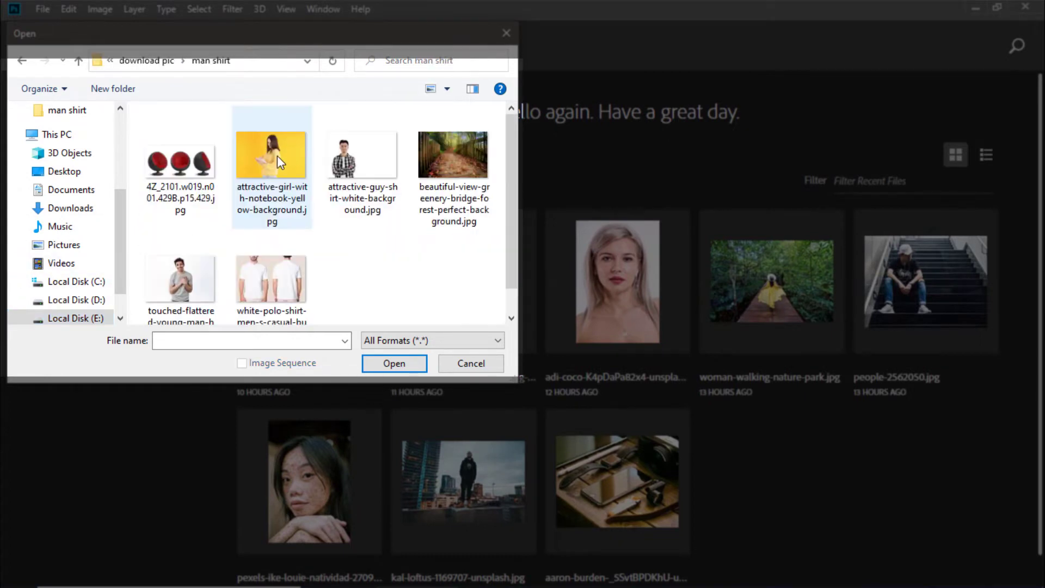
Open attractive-girl-with-notebook-yellow-background.jpg from the man shirt folder
left_click(279, 158)
left_click(383, 363)
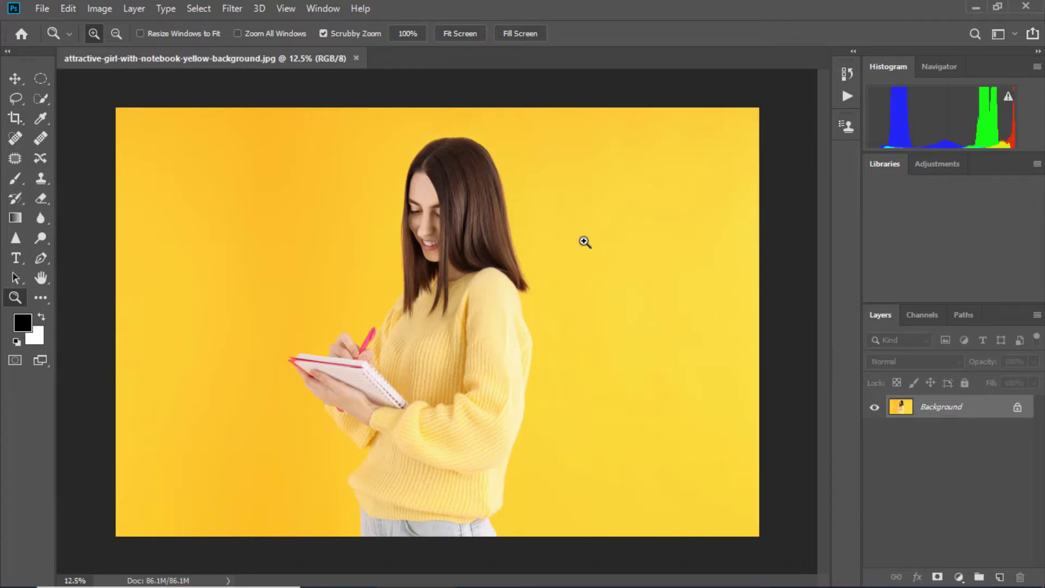
Embed the beautiful-view-greenery-bridge image as a full-canvas layer, then start unlocking the Background
left_click(47, 12)
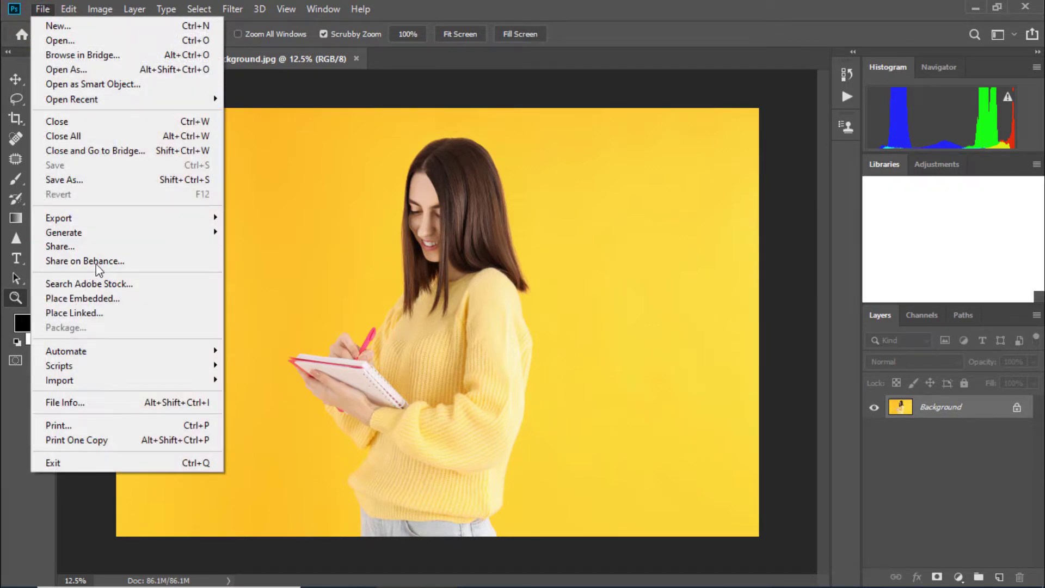
left_click(100, 300)
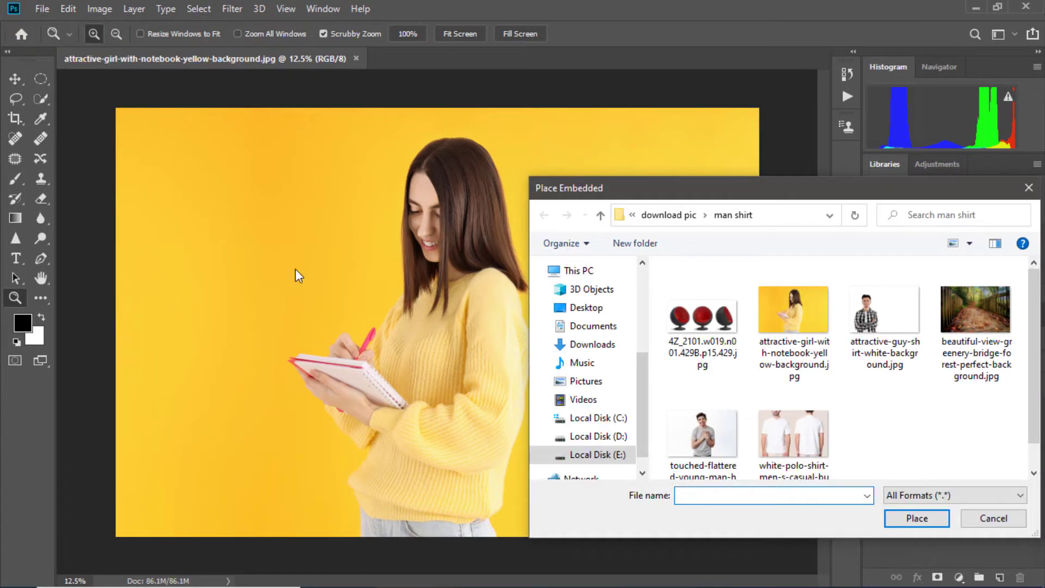
left_click(950, 331)
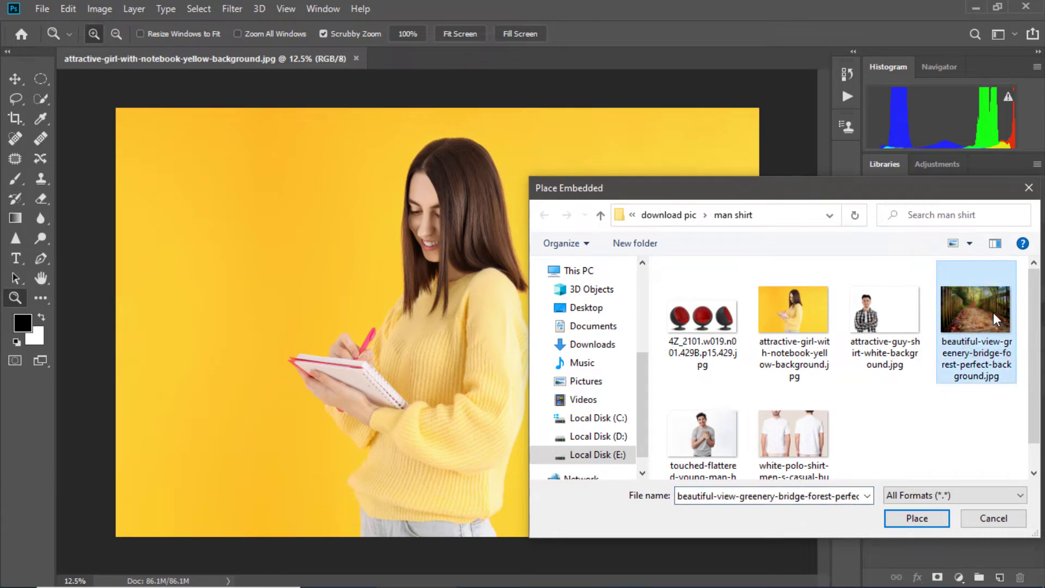
left_click(930, 519)
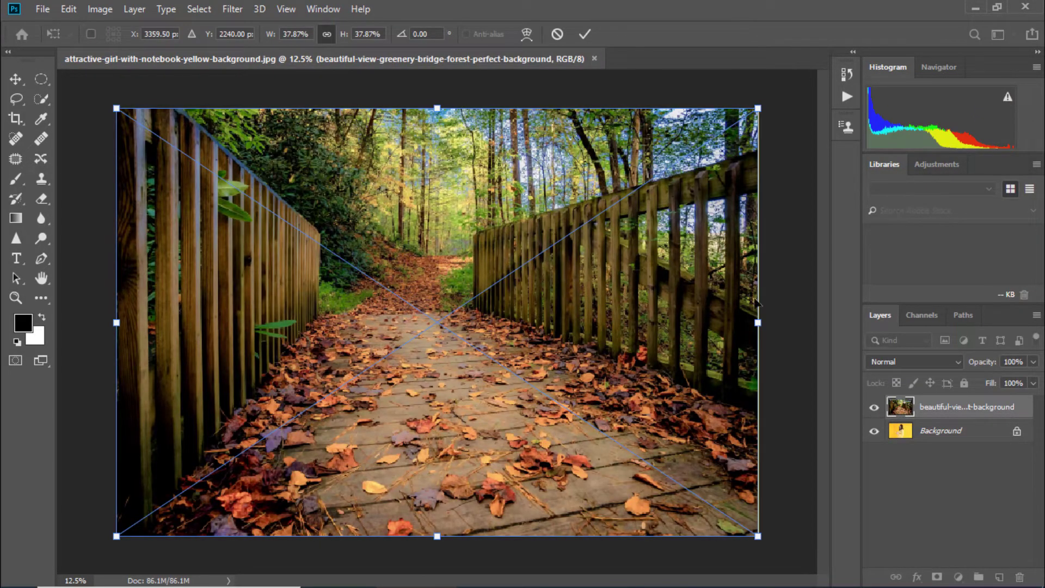
key("Return")
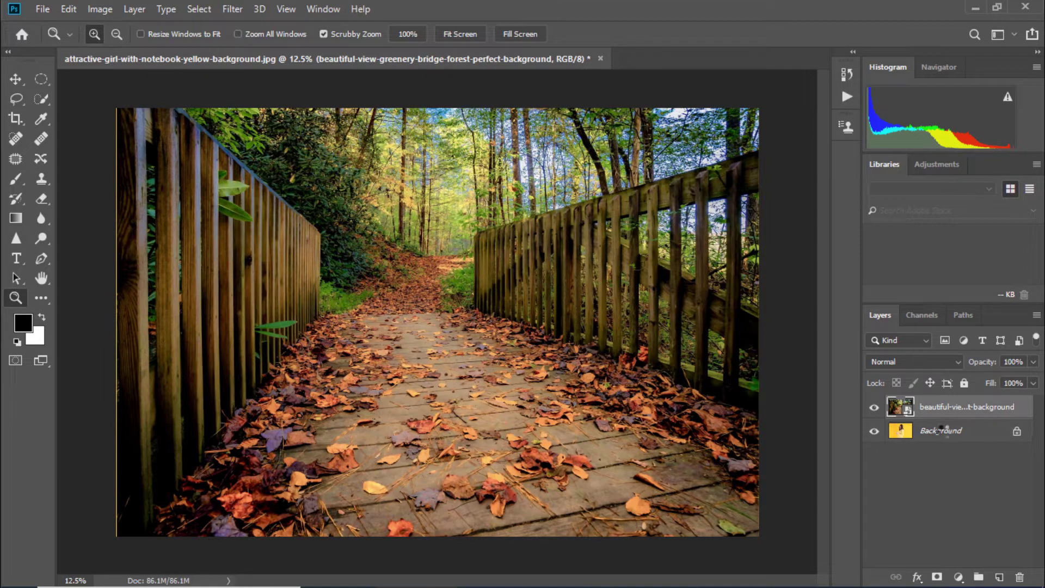
double_click(942, 431)
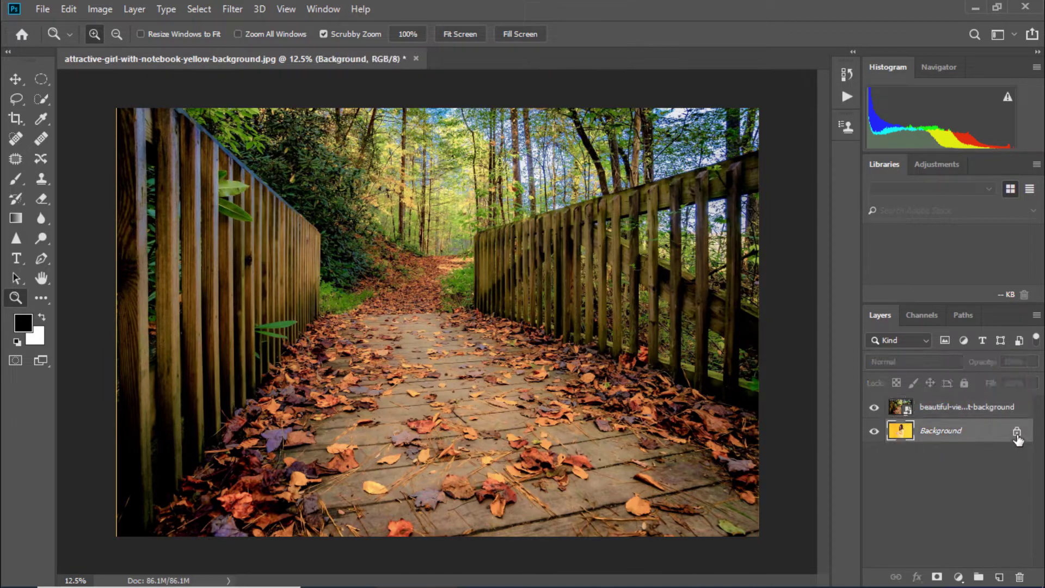
Confirm the Background as Layer 0 and move it above the forest bridge layer
left_click(1017, 432)
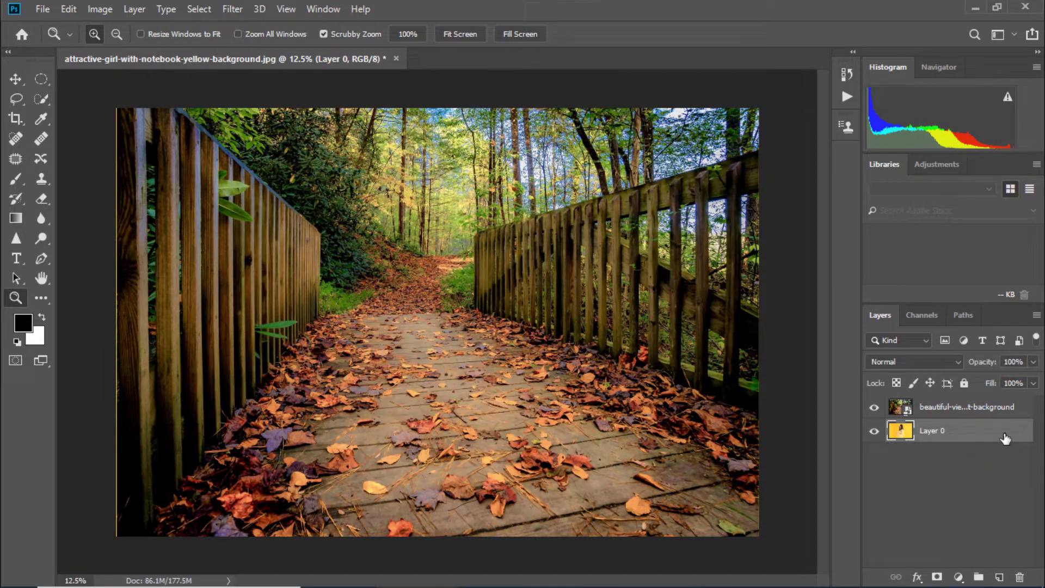
left_click_drag(985, 437, 986, 403)
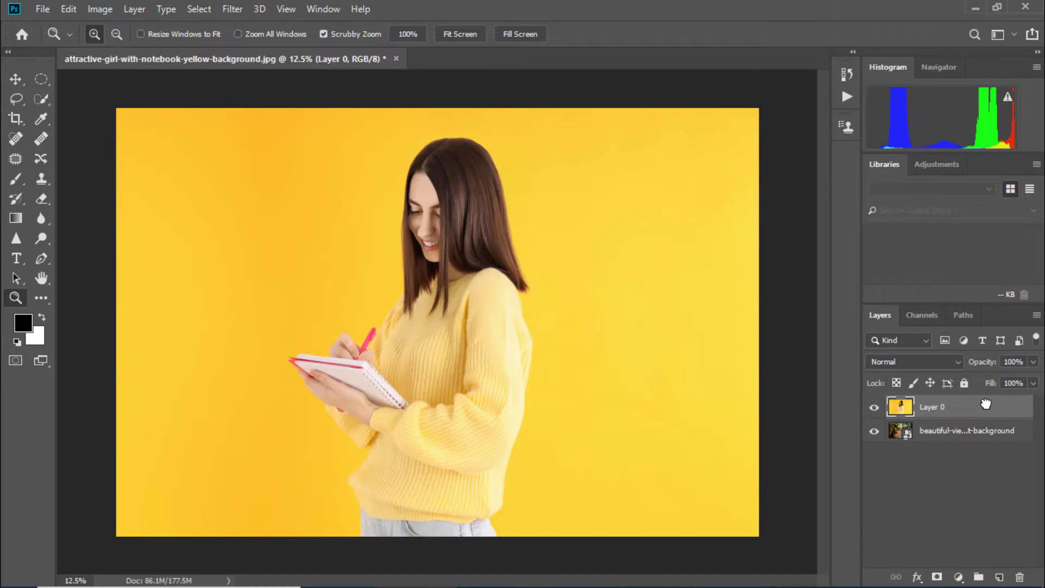
Activate the Quick Selection Tool from the selection tools flyout
key("m")
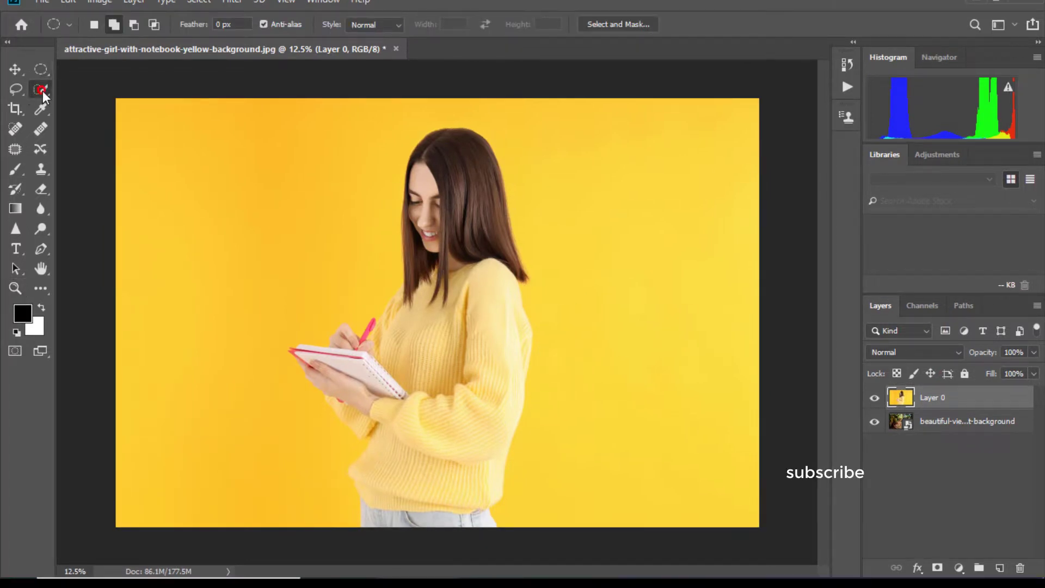
left_click(42, 91)
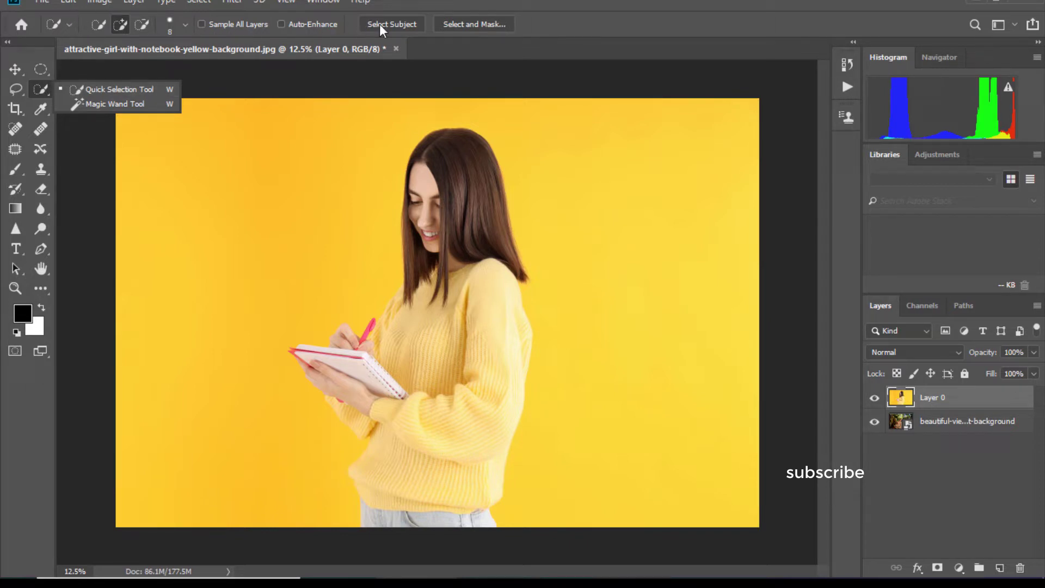
Enter Select and Mask using the Onion Skin view at 40% transparency
left_click(480, 23)
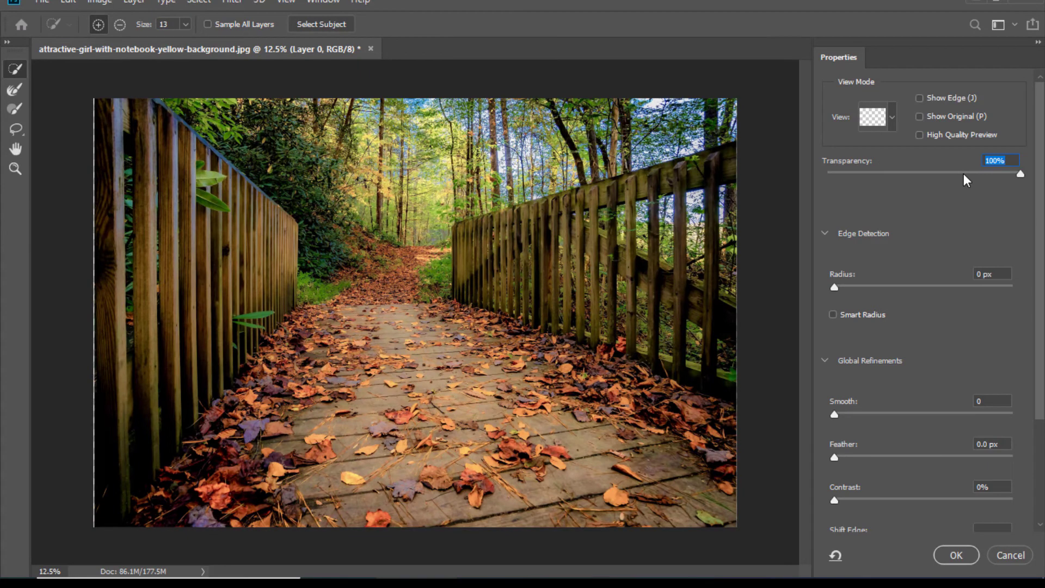
left_click(891, 120)
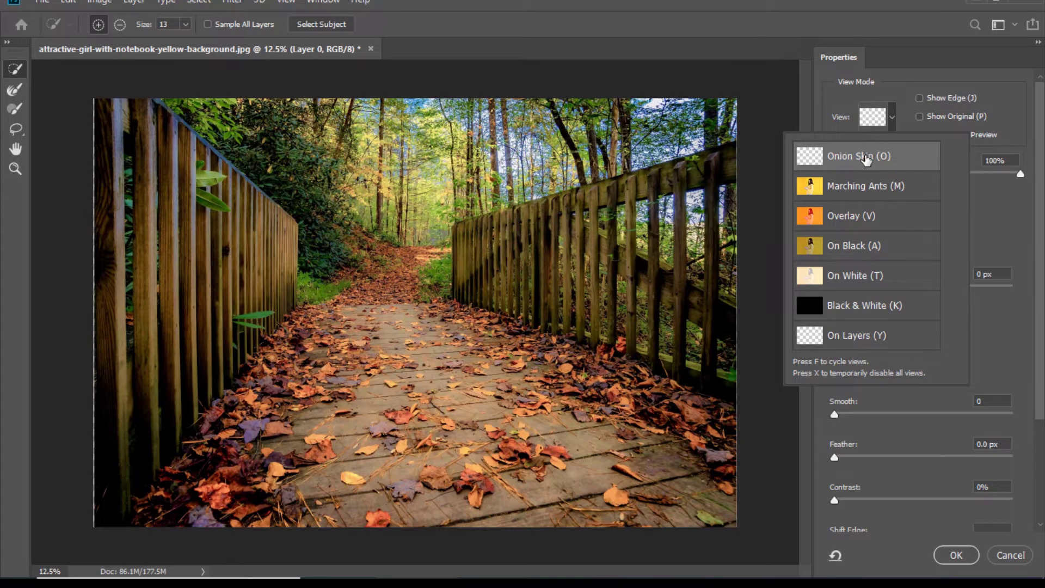
left_click(866, 159)
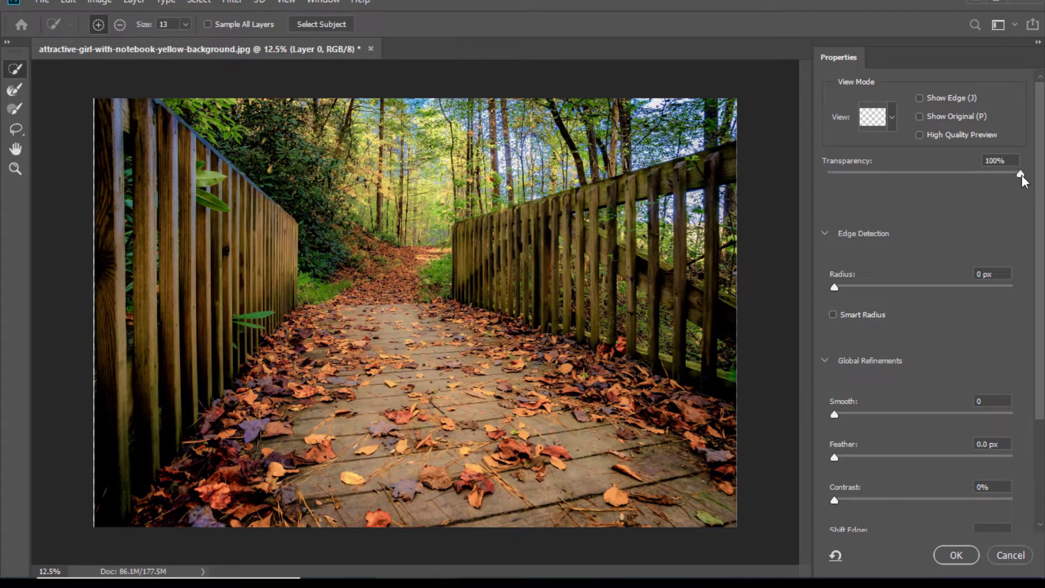
left_click_drag(1021, 174, 909, 174)
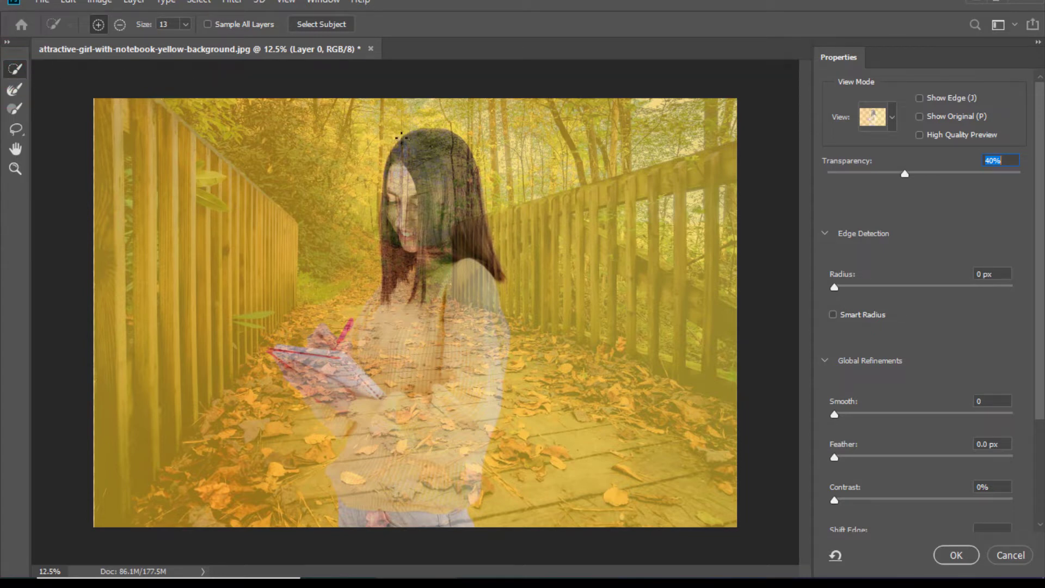
Paint the girl's hair, sweater, jeans and bottom edge into the quick selection
left_click_drag(425, 151, 446, 169)
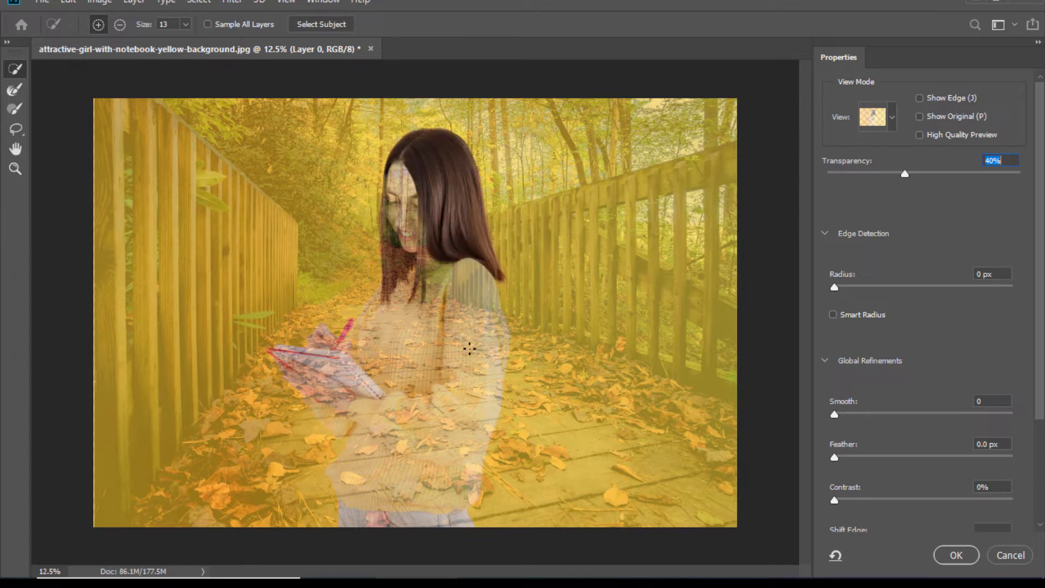
mouse_move(469, 349)
left_mouse_down()
mouse_move(439, 485)
mouse_move(443, 520)
left_mouse_up()
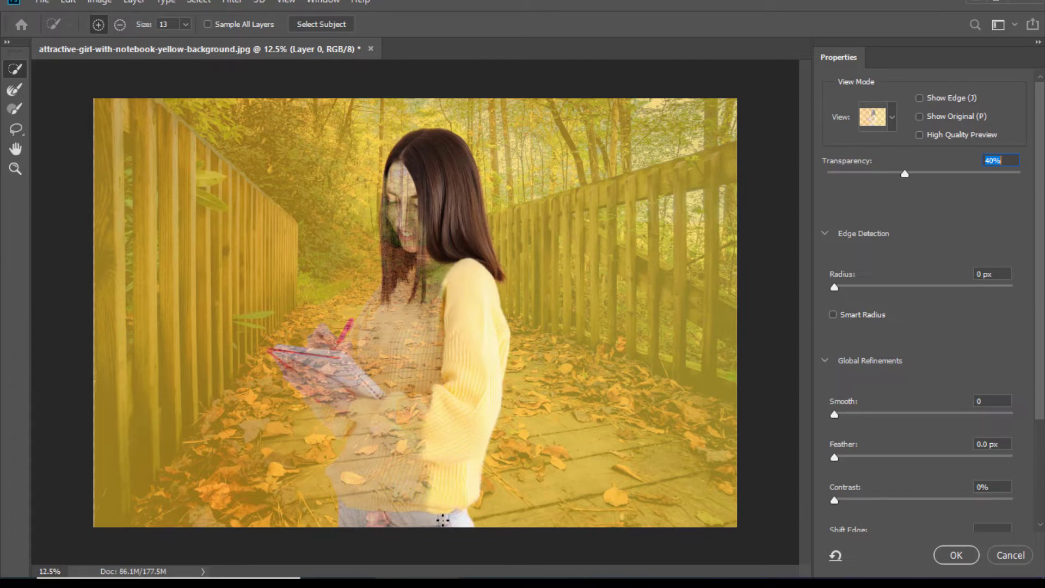
left_click(383, 507)
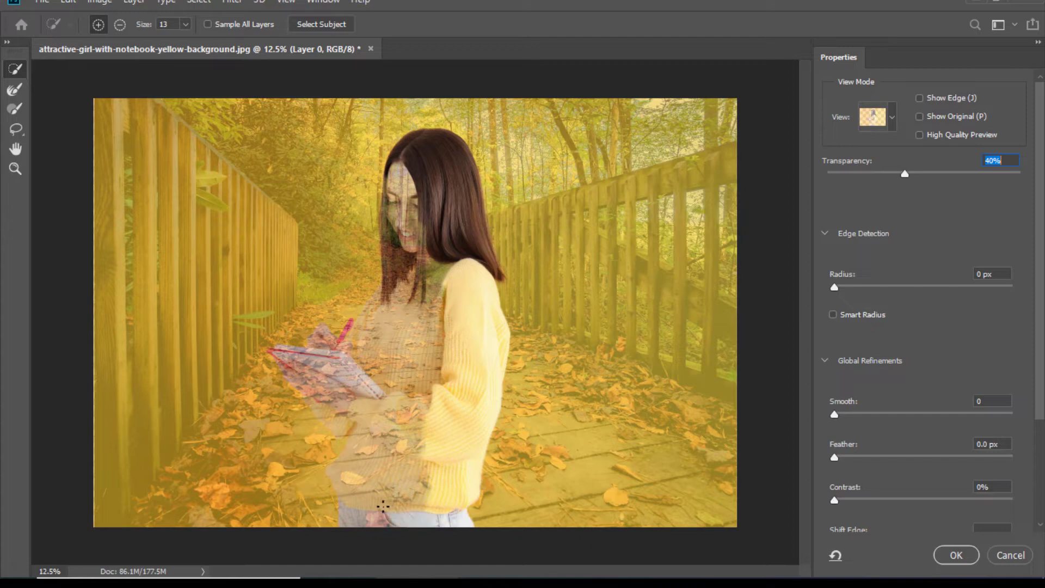
left_click(351, 472)
left_click(497, 488)
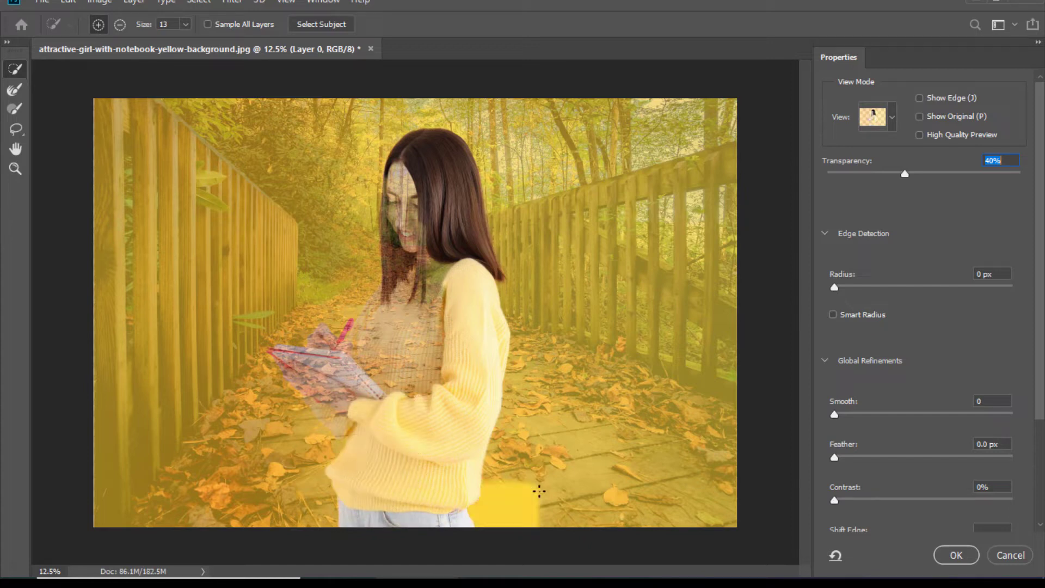
left_click_drag(576, 494, 583, 494)
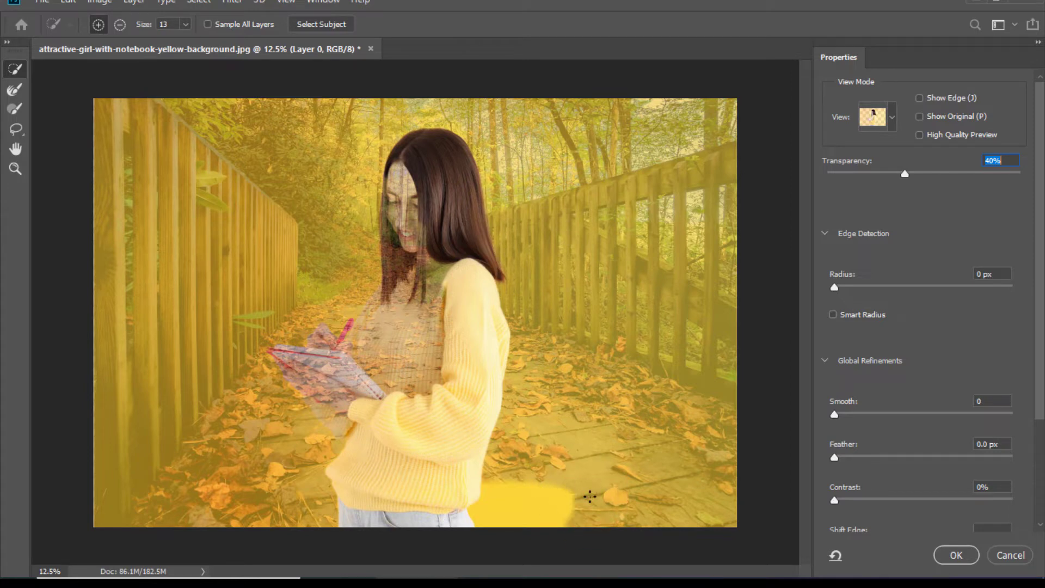
Alt-paint the stray floor patch out of the selection
key("alt")
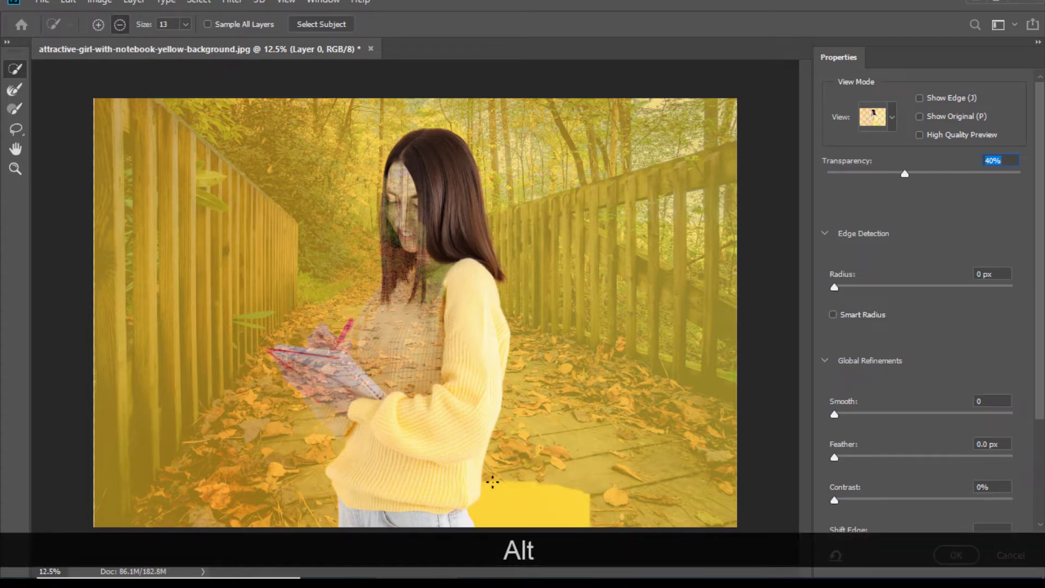
left_click_drag(493, 482, 576, 512, "alt")
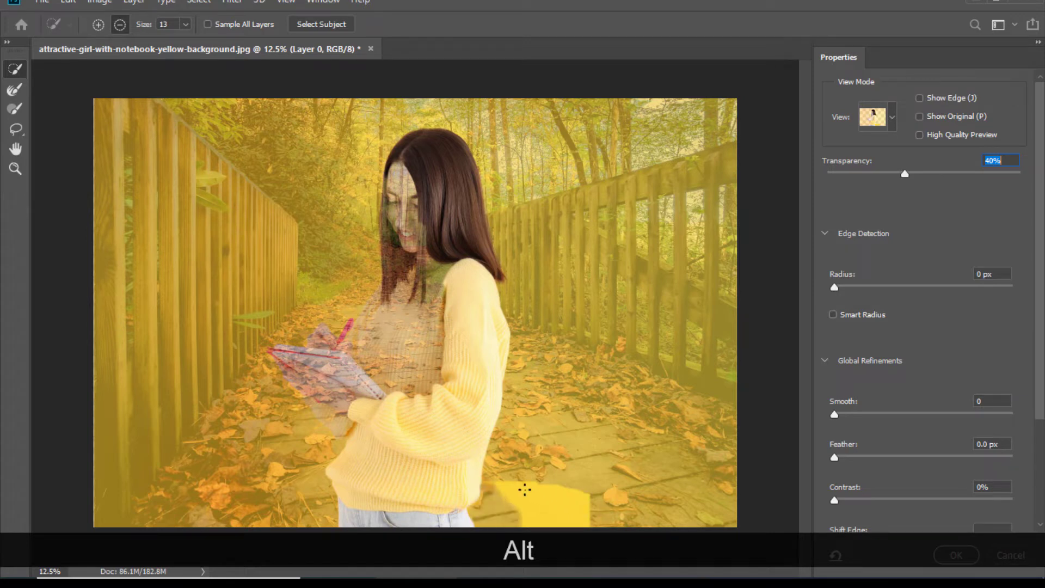
mouse_move(539, 506)
left_mouse_down("alt")
mouse_move(514, 486)
mouse_move(561, 485)
mouse_move(397, 475)
left_mouse_up("alt")
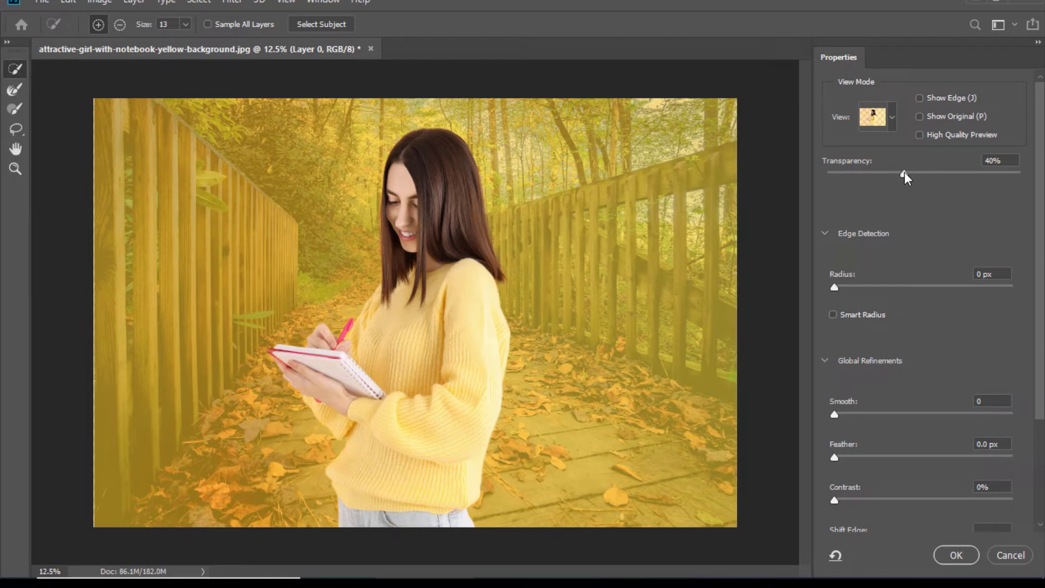
Set preview transparency to 100% and zoom in on the girl's hair with the Refine Edge Brush
left_click_drag(904, 173, 1021, 174)
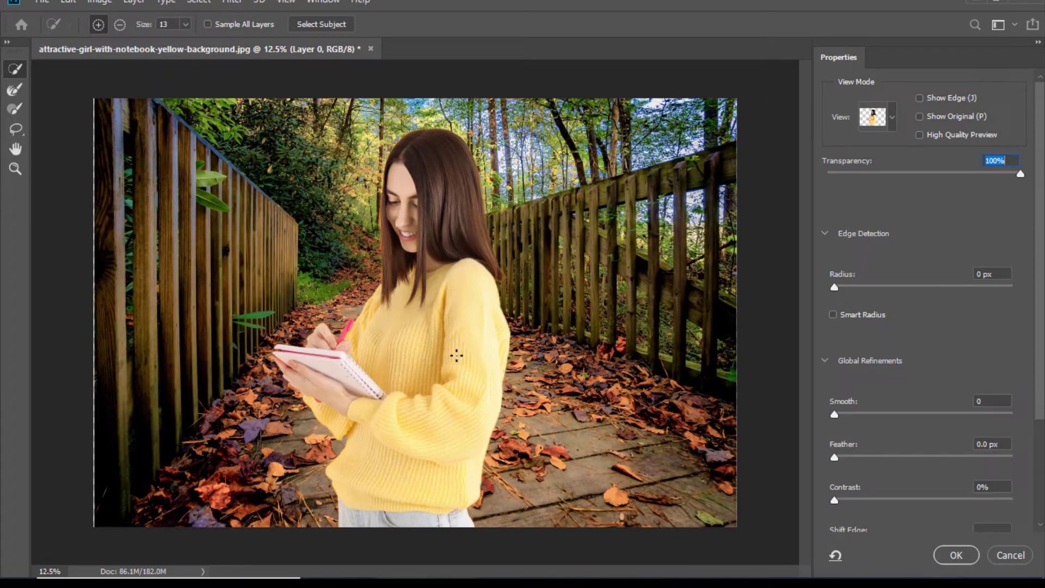
left_click(15, 89)
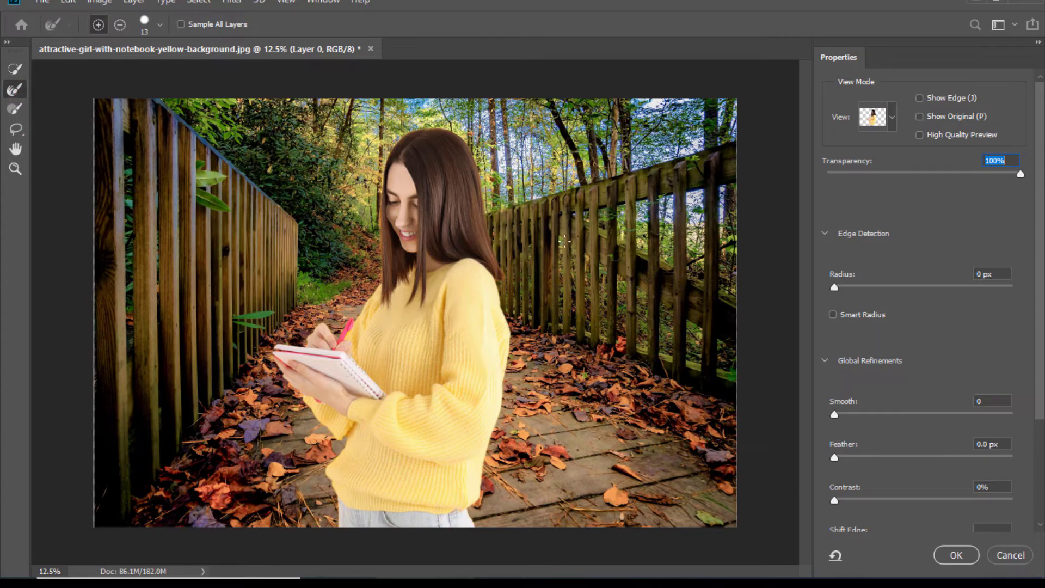
key("z")
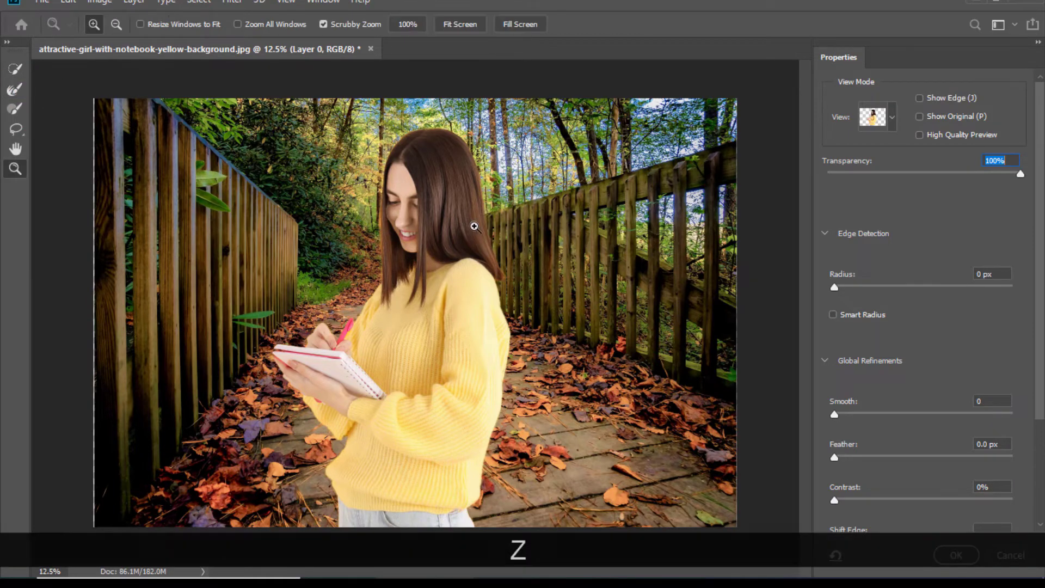
left_click_drag(462, 215, 571, 336)
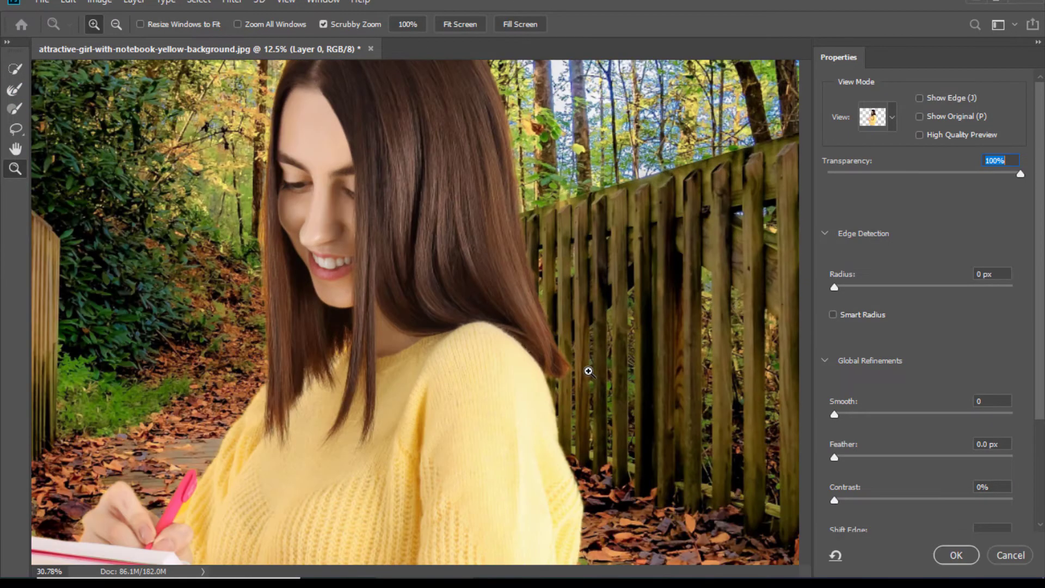
left_click_drag(526, 247, 485, 186)
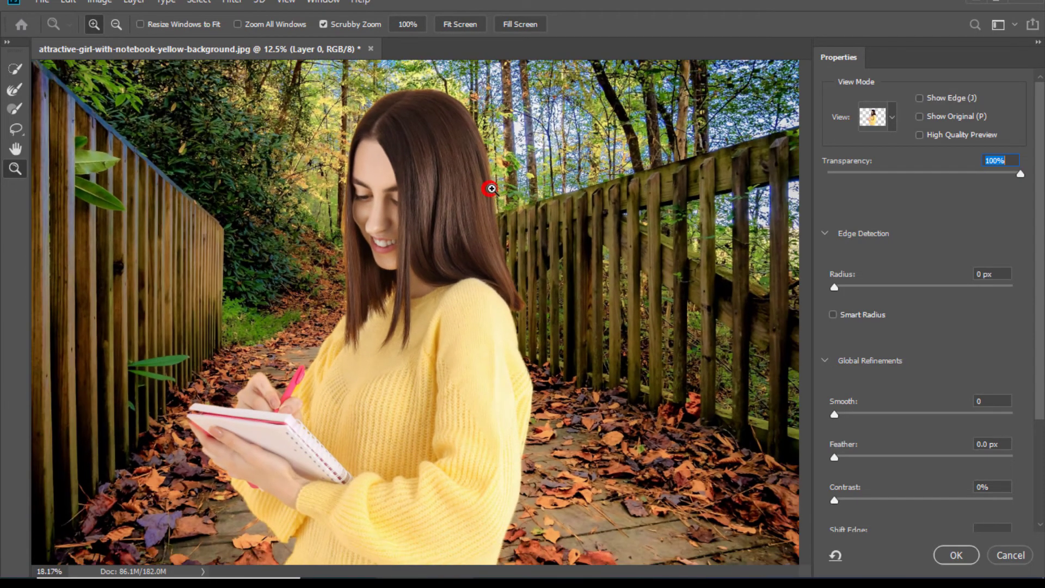
Enlarge the Refine Edge Brush, fit the view, and set Edge Detection radius to 4 px
left_click(15, 90)
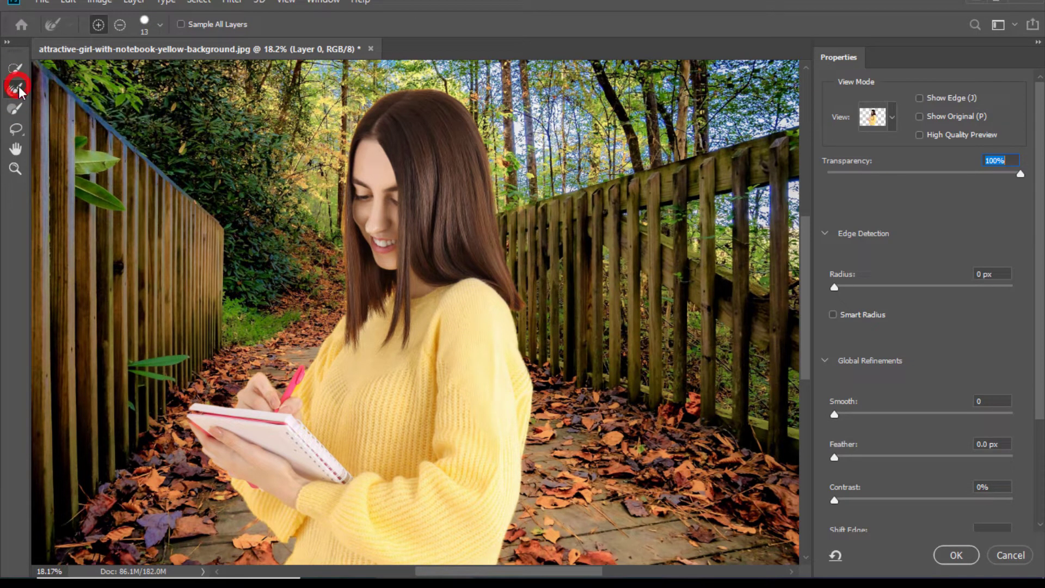
key("bracketright")
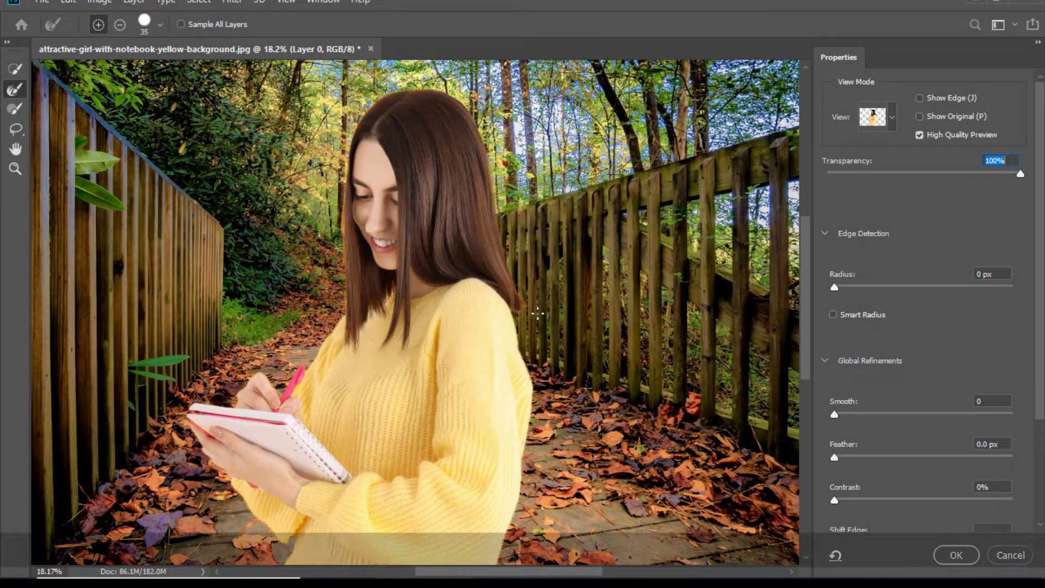
key("bracketright")
key("bracketright")
key("bracketright")
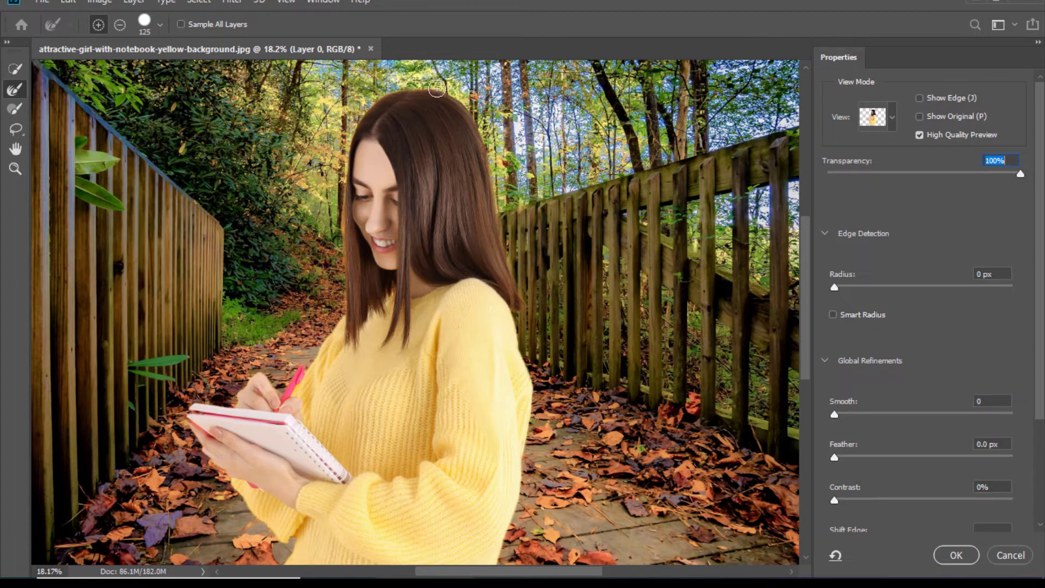
key("ctrl+0")
key("ctrl+0")
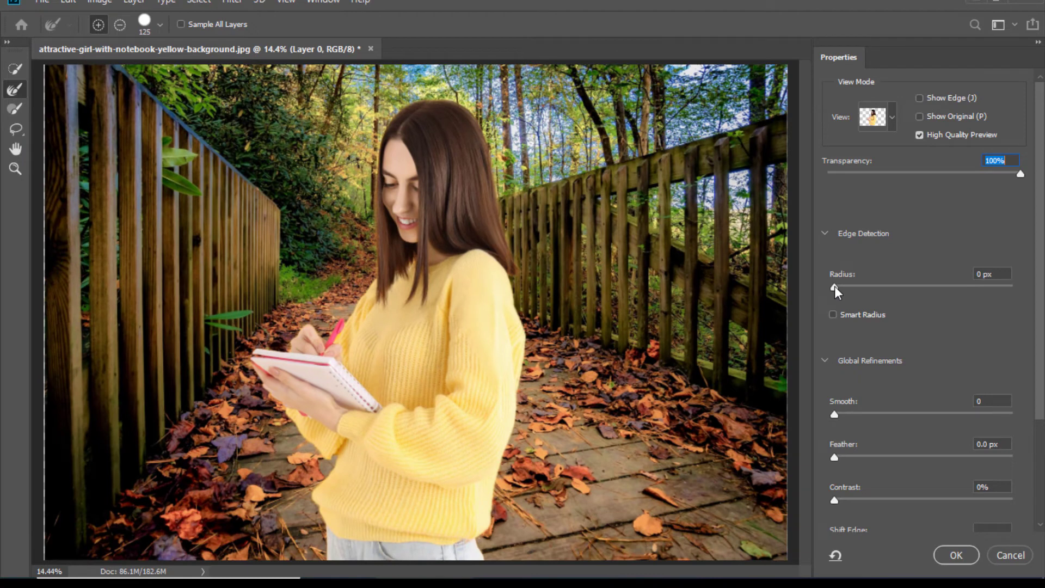
left_click_drag(835, 286, 869, 286)
Switch the Select and Mask preview to the Black & White view
left_click(891, 118)
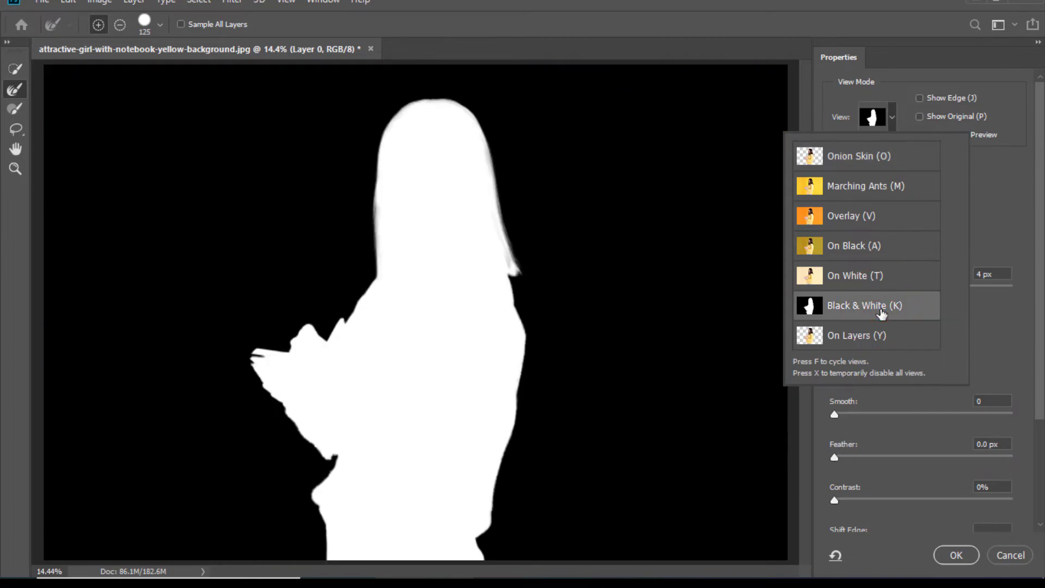
left_click(882, 312)
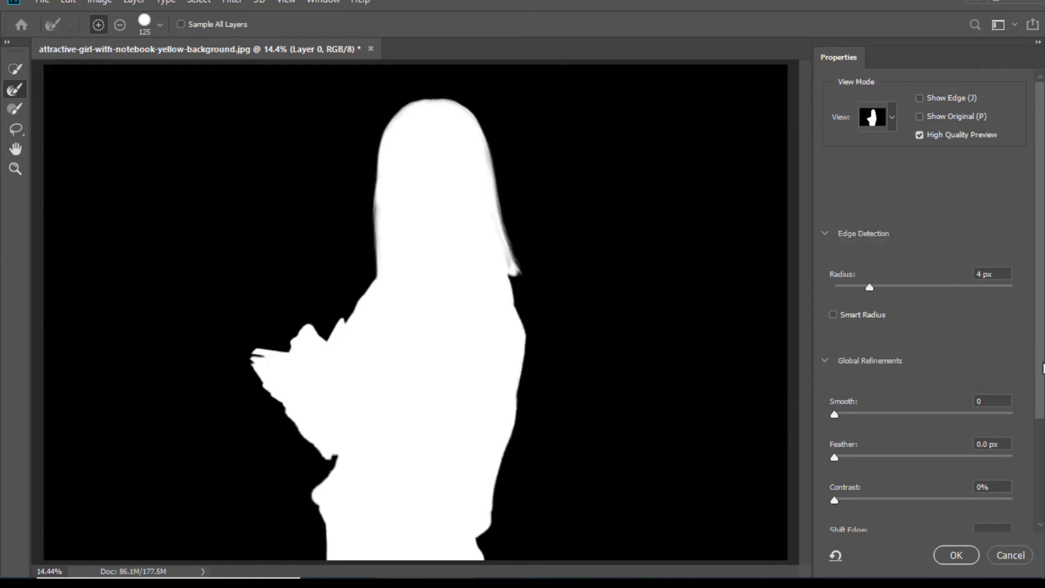
left_click_drag(1040, 362, 1043, 449)
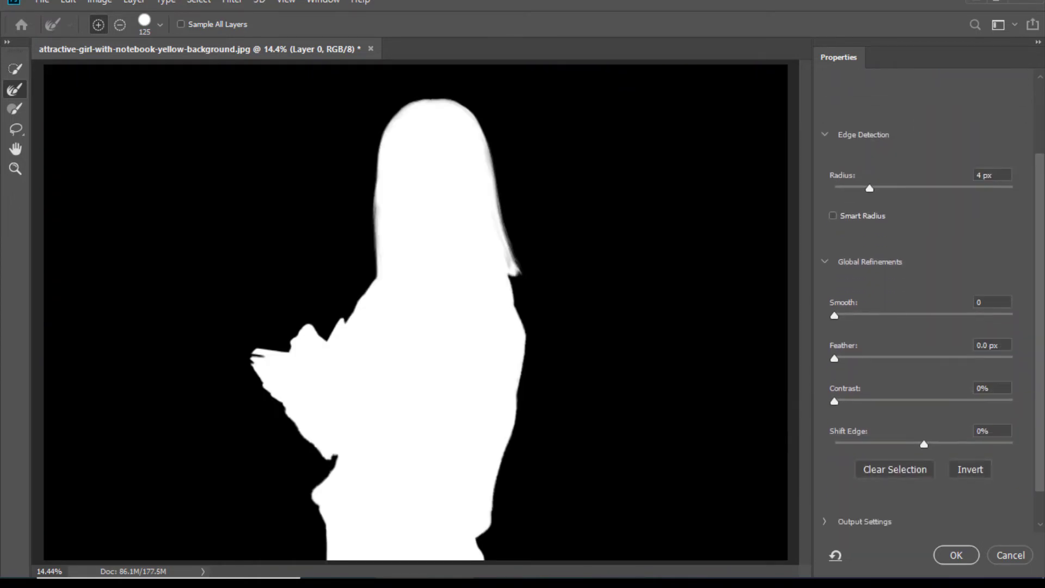
scroll(835, 333, "up", 1)
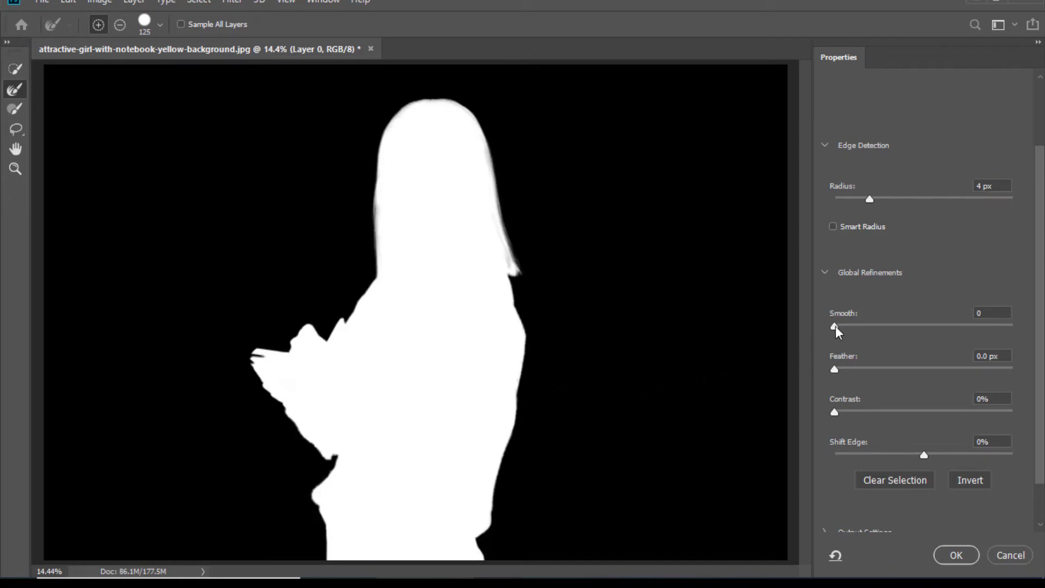
Set global refinements to Smooth 36, Feather 4.1 px and Shift Edge -22%
left_click(835, 324)
left_click_drag(867, 326, 886, 326)
left_click_drag(835, 371, 875, 371)
key("Tab")
left_click_drag(924, 454, 896, 455)
scroll(880, 455, "down", 2)
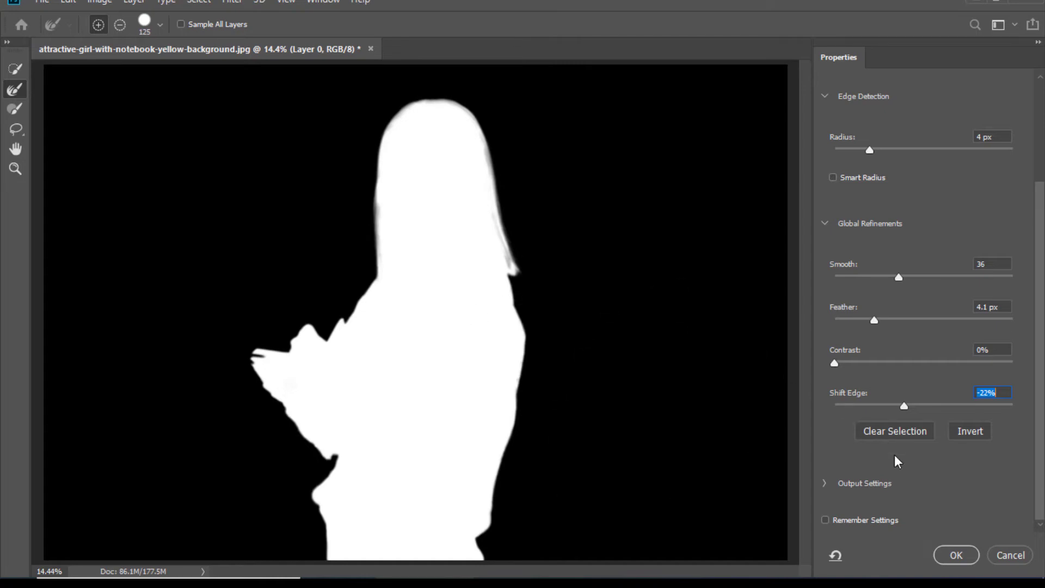
Expand and collapse the Output Settings section
left_click(821, 482)
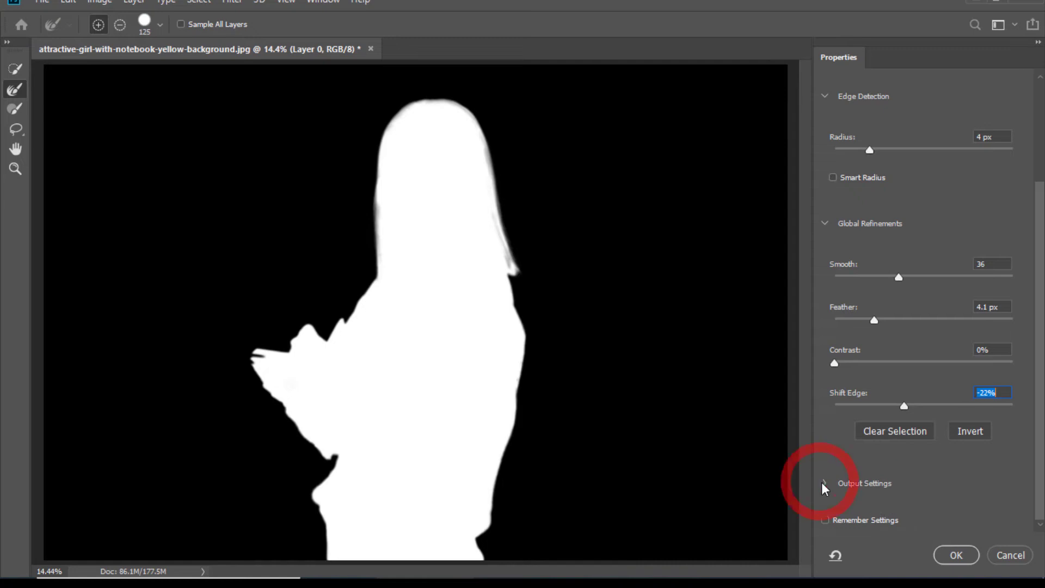
left_click(827, 485)
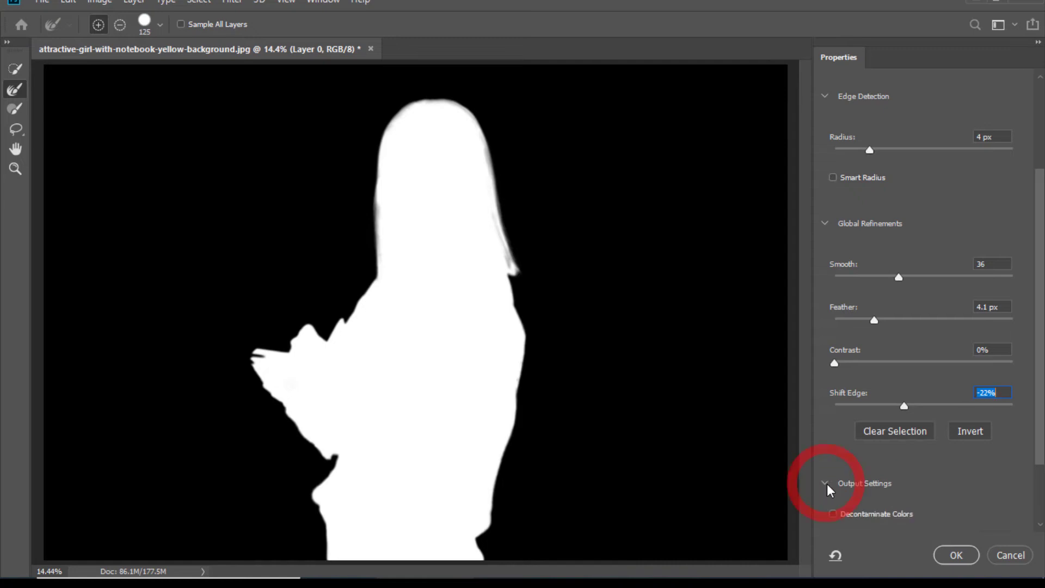
left_click(828, 485)
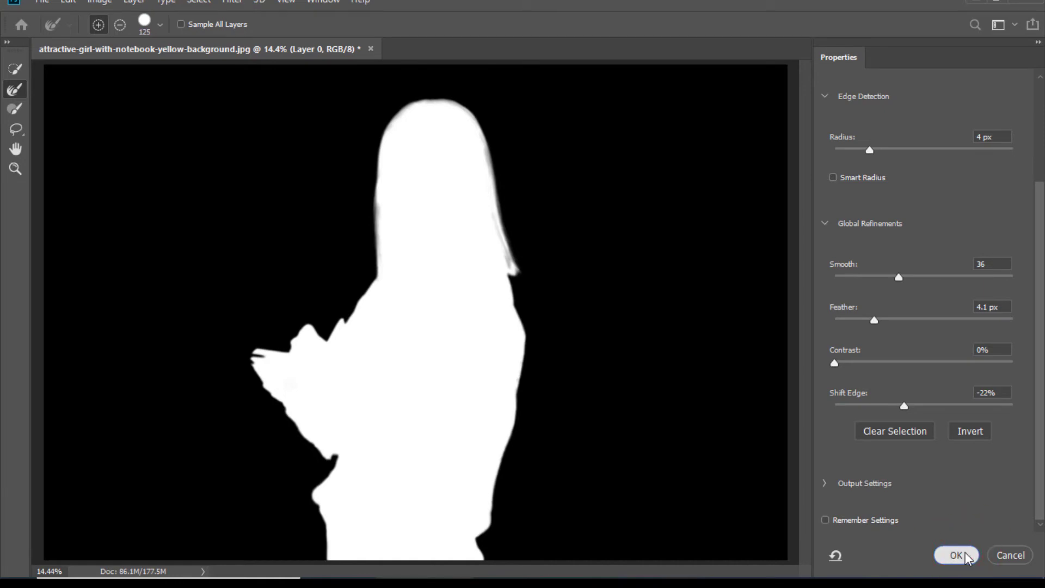
Apply the refined girl selection as a layer mask on Layer 0 over the forest bridge
left_click(956, 555)
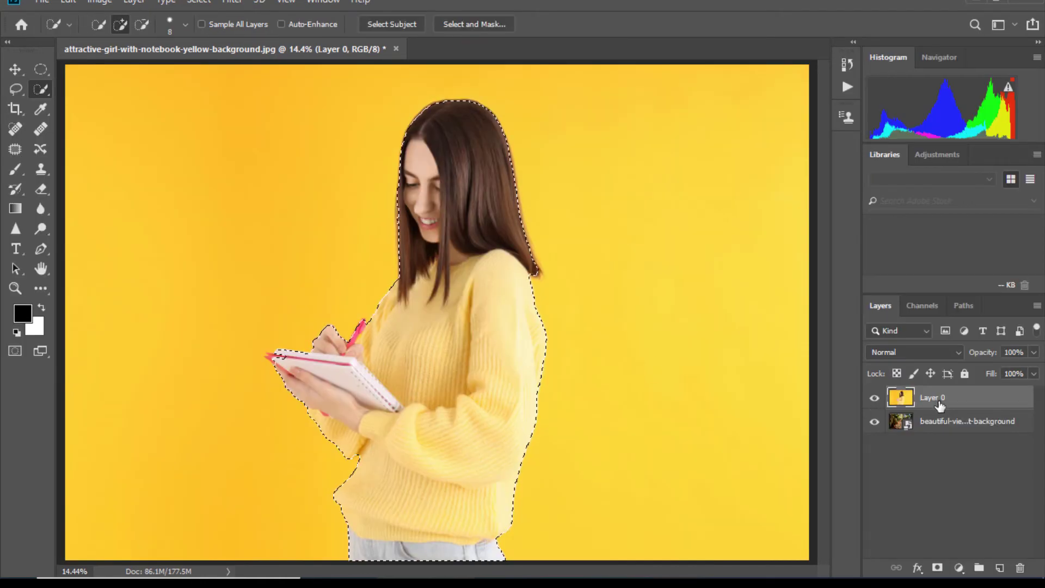
left_click(940, 403)
left_click(937, 568)
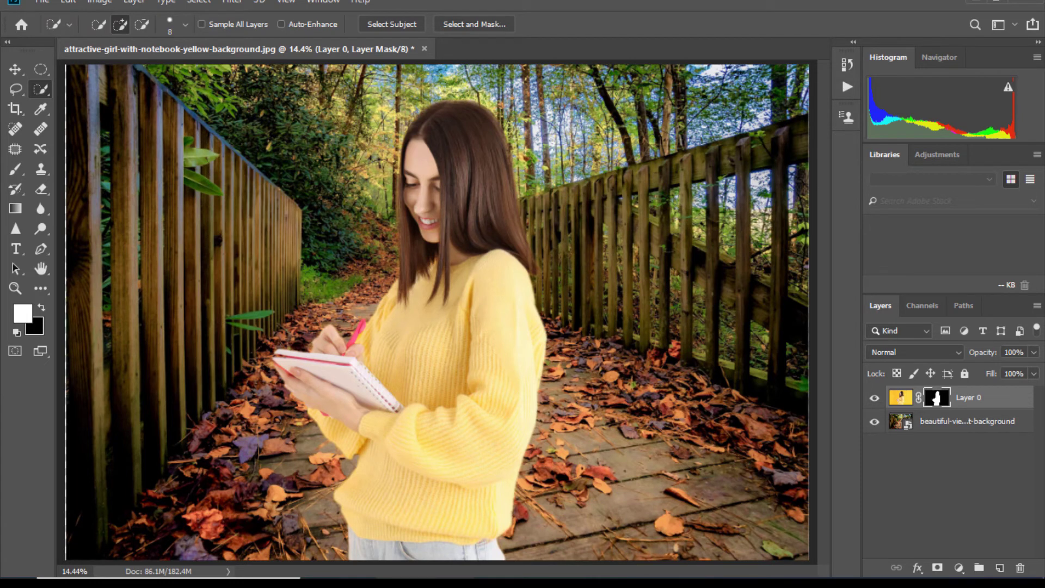
Add a Curves 1 adjustment clipped to Layer 0 and bow the curve down to darken the girl
left_click(901, 398)
left_click(960, 568)
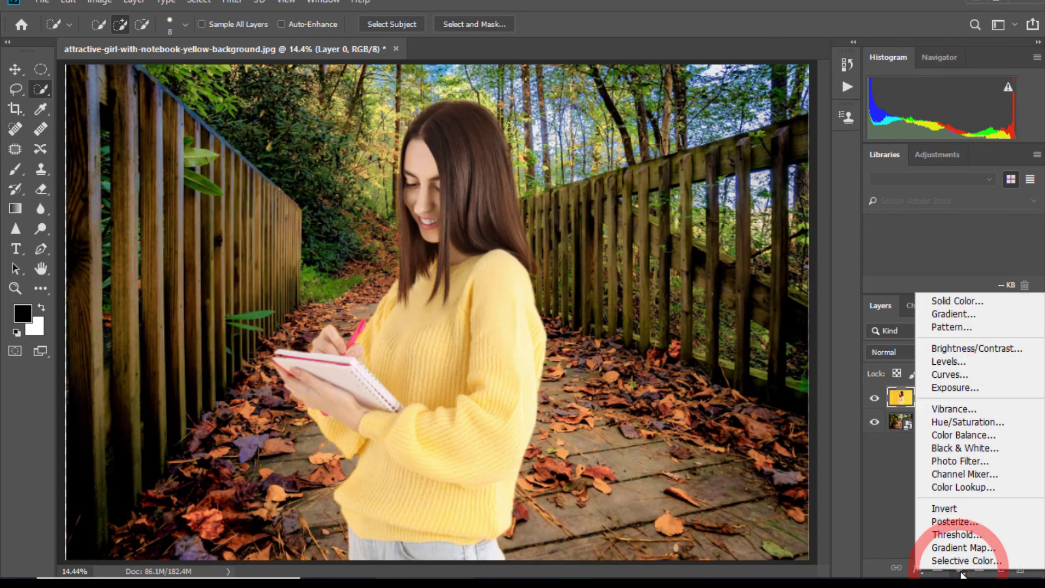
left_click(967, 378)
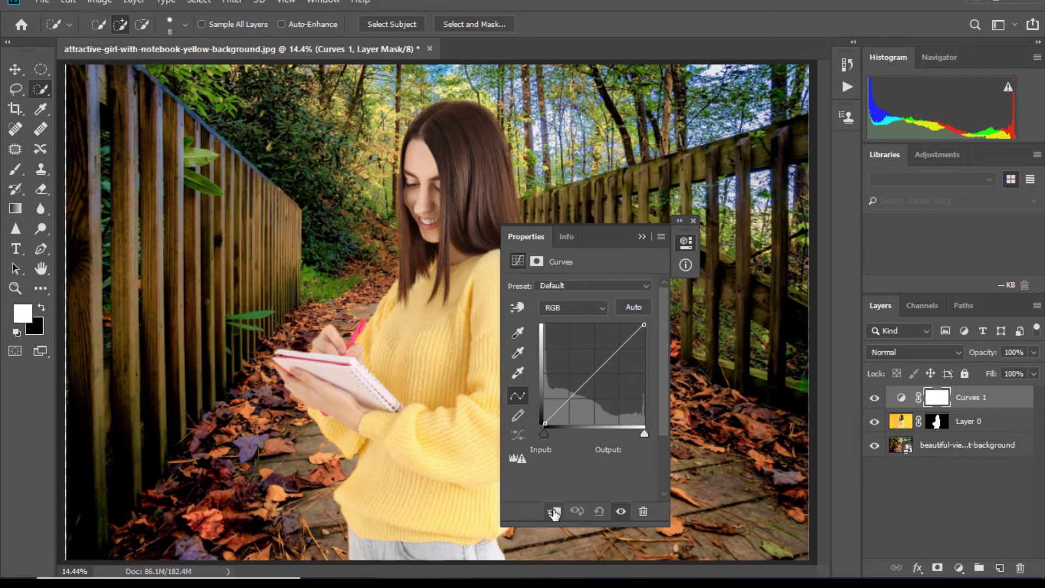
left_click(554, 512)
left_click_drag(598, 370, 599, 390)
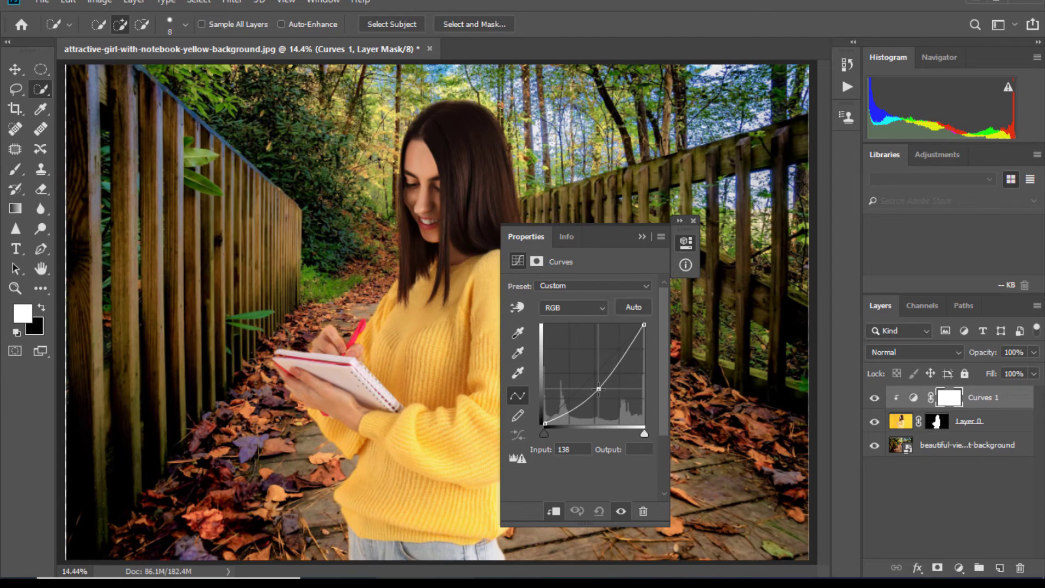
left_click(643, 237)
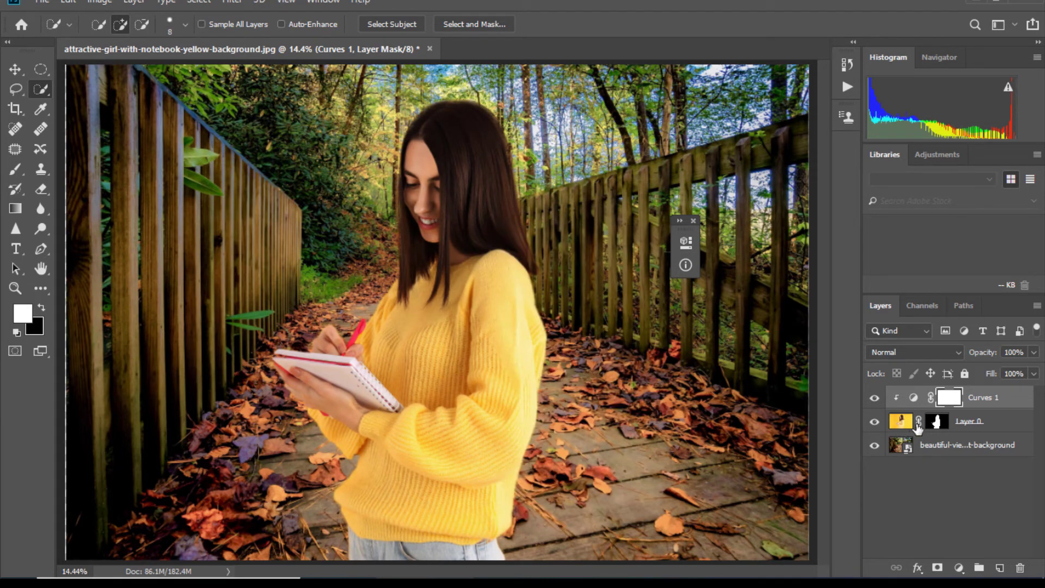
Add a second Curves adjustment, Curves 2, and clip it to the girl's layer
left_click(962, 567)
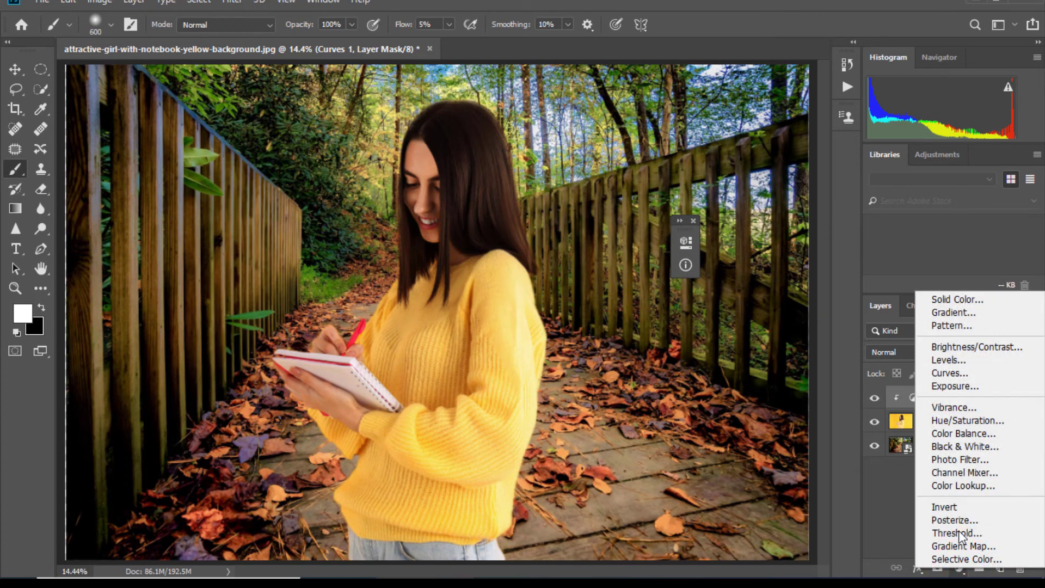
left_click(955, 377)
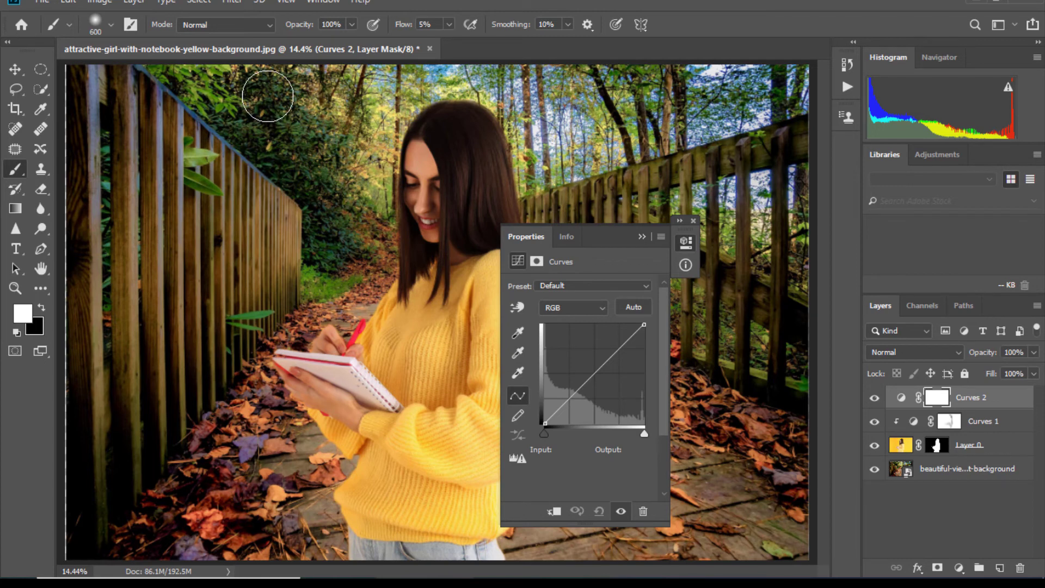
left_click(680, 220)
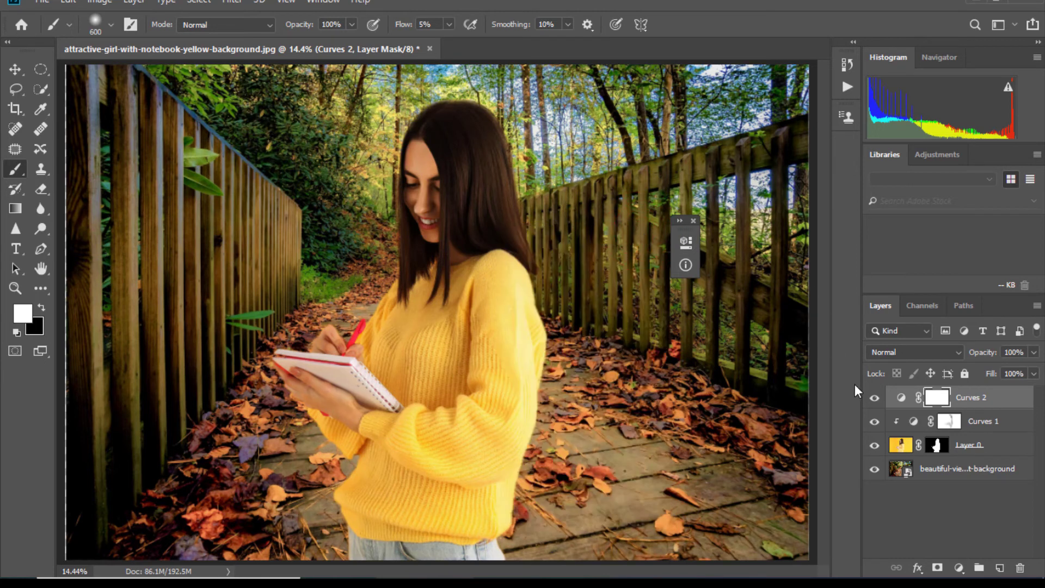
left_click(874, 400)
left_click(873, 400)
left_click(893, 409, "alt")
Add a mid-curve point on Curves 2's Red channel, then hide Curves 1 to compare
left_click(913, 398)
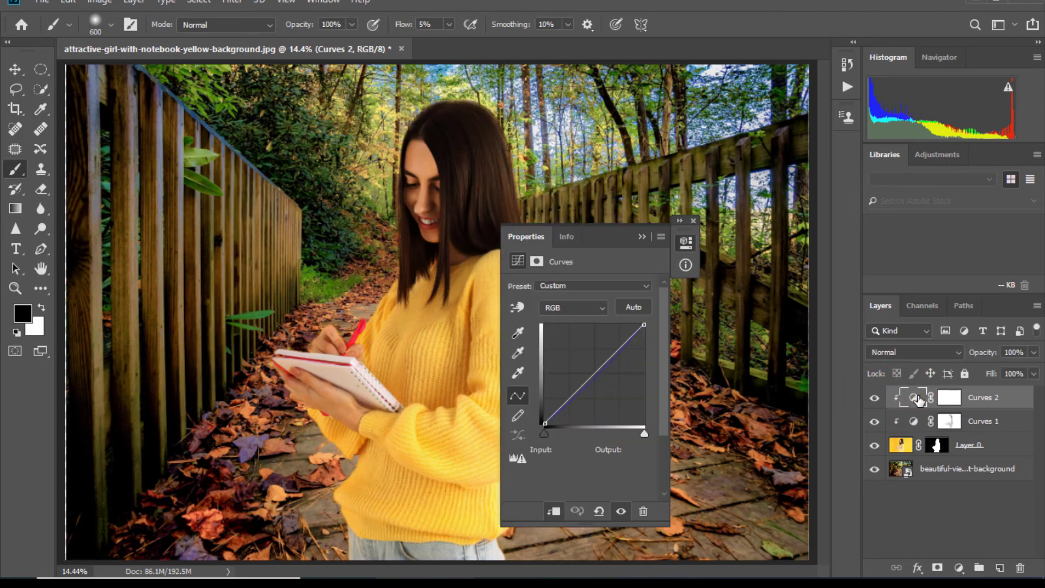
left_click(603, 309)
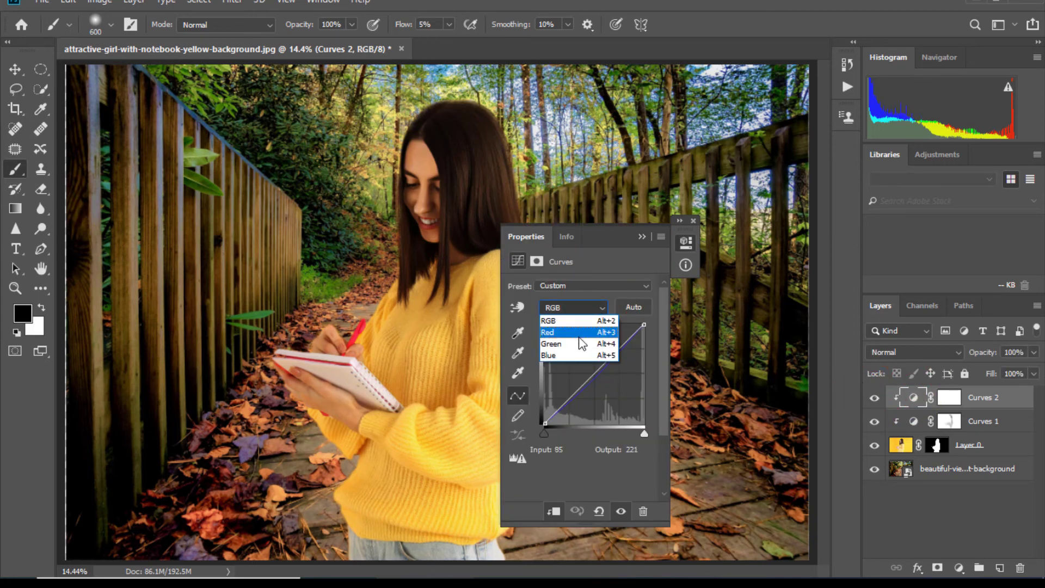
left_click(580, 337)
left_click(593, 373)
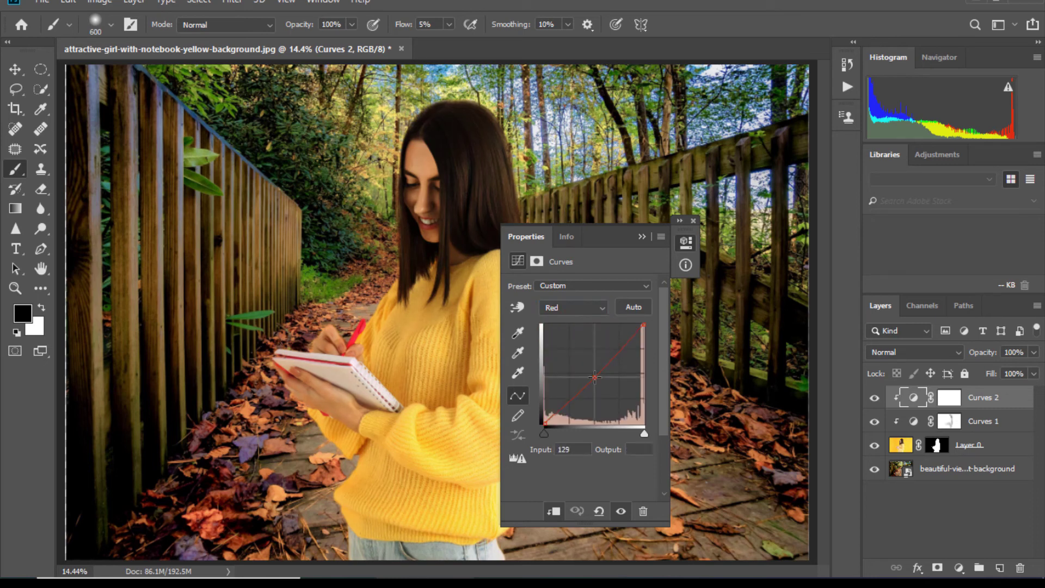
left_click(602, 308)
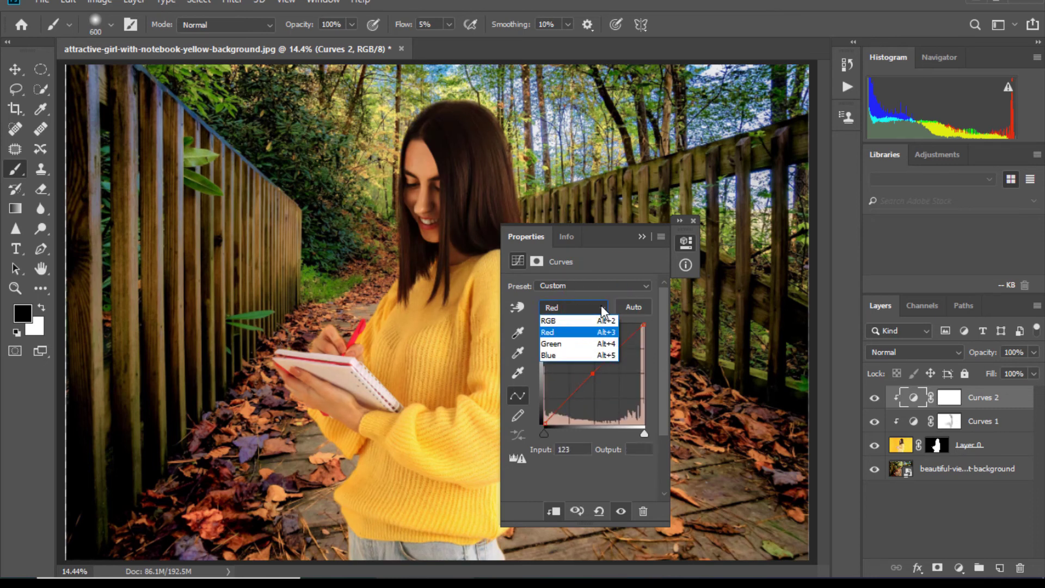
left_click(874, 421)
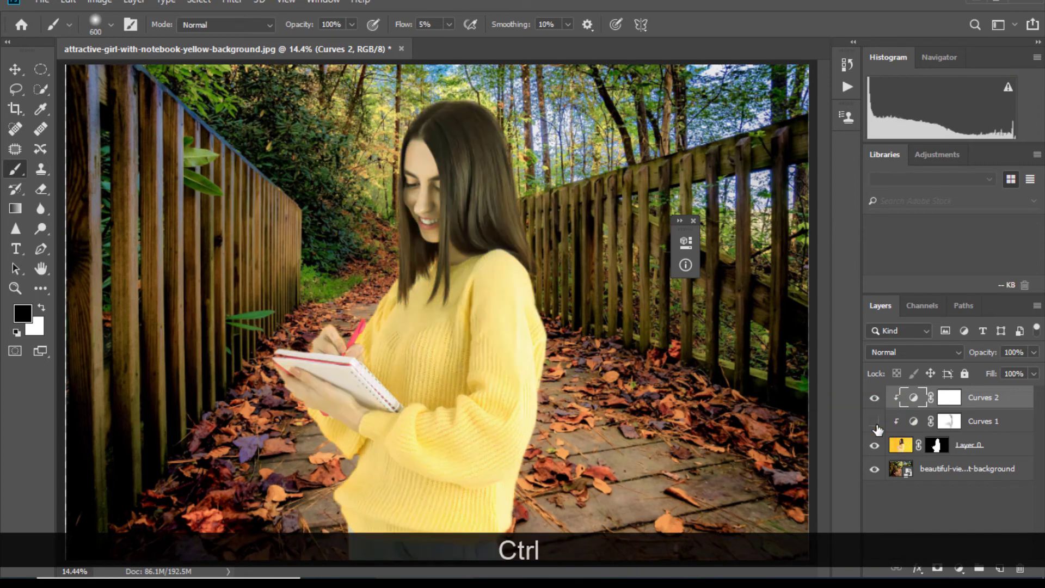
Toggle Curves 2 and Curves 1 off and on for before/after, ending with both visible
left_click(874, 398)
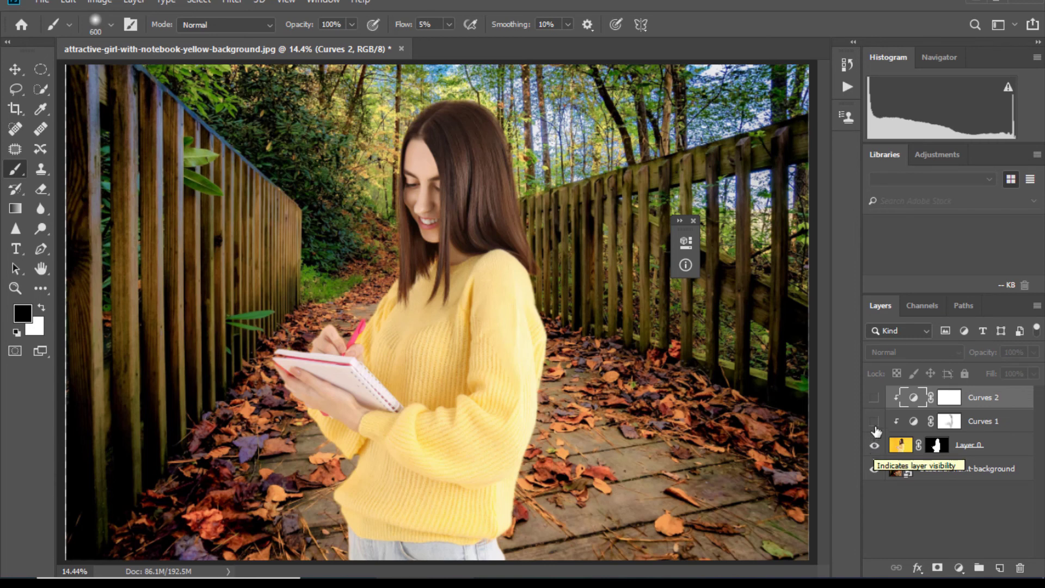
left_click(875, 422)
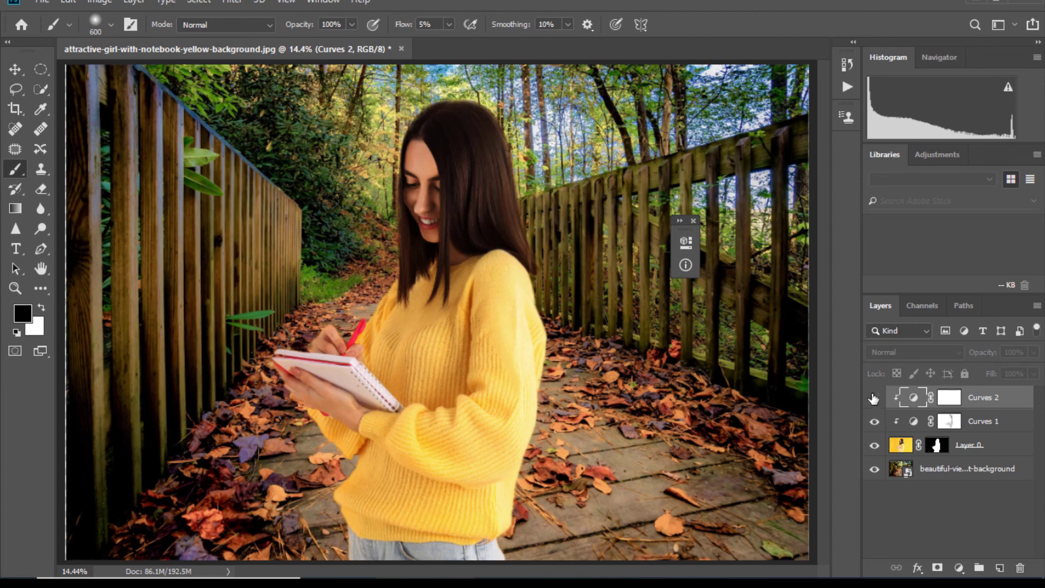
left_click(874, 397)
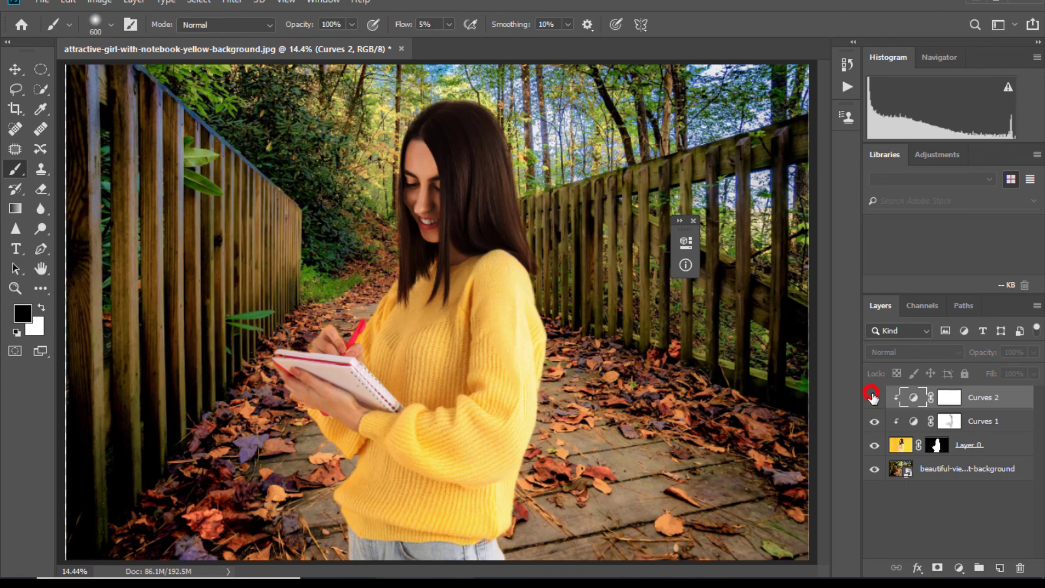